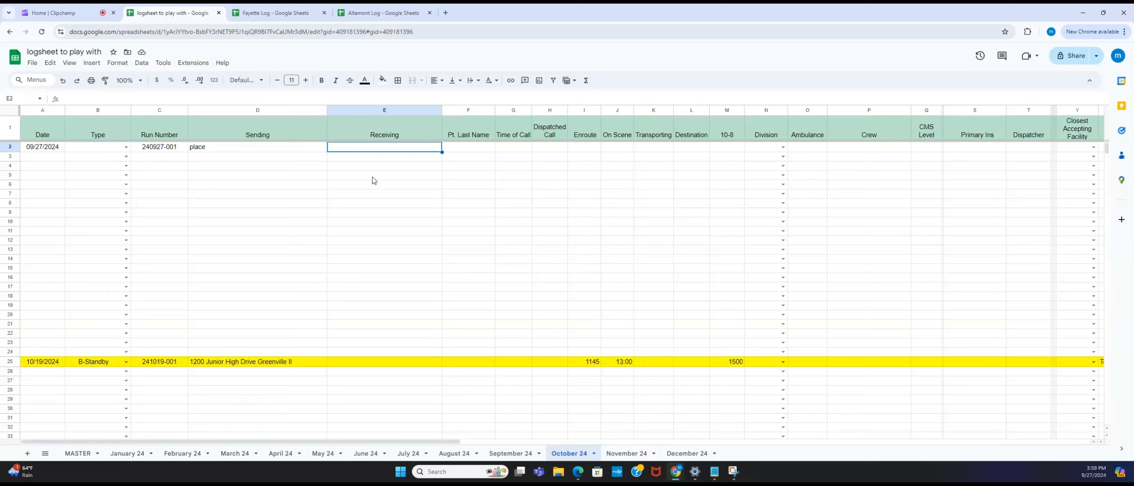
Enter the time shortcut "q" in the Time of Call, Dispatched Call, Enroute and On Scene cells of row 2.
{"action": "left_click", "coordinate": [525, 148]}
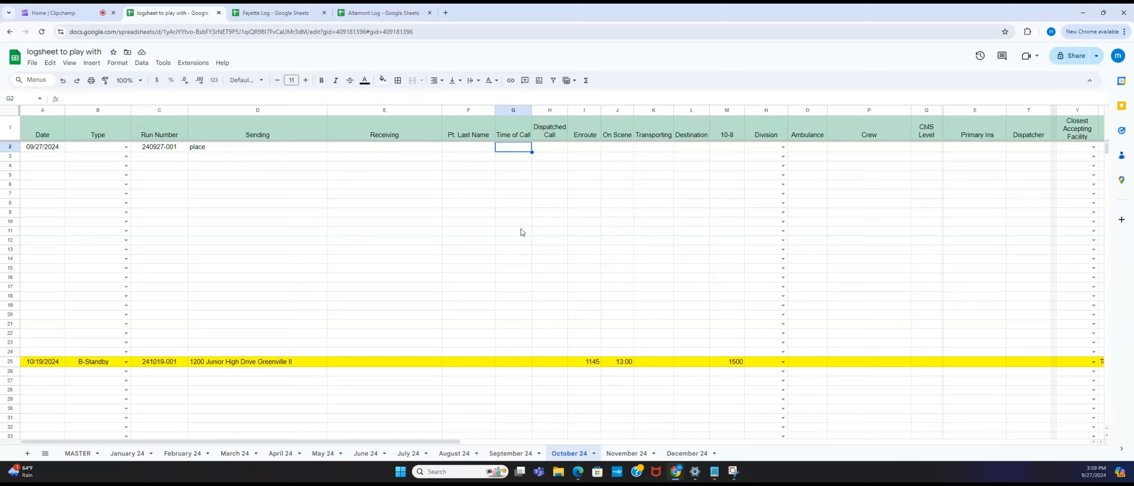
{"action": "type", "text": "q"}
{"action": "key", "text": "Tab"}
{"action": "type", "text": "q"}
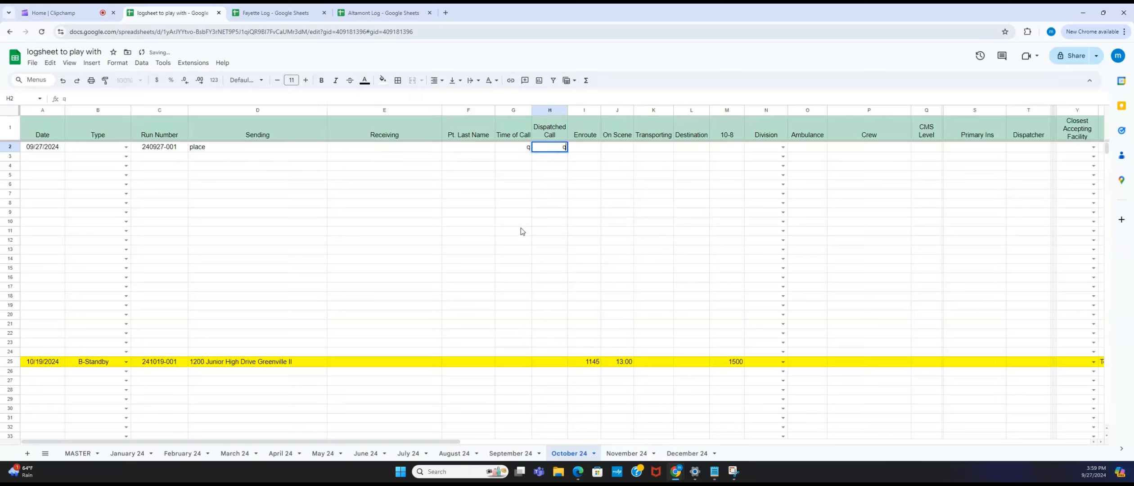
{"action": "key", "text": "Tab"}
{"action": "type", "text": "q"}
{"action": "key", "text": "Tab"}
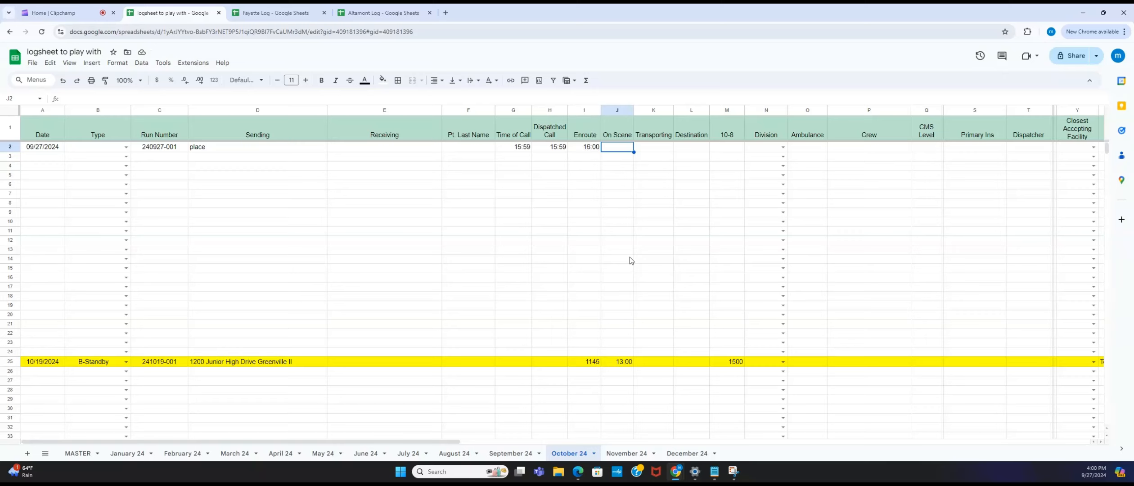
{"action": "type", "text": "q"}
{"action": "key", "text": "Tab"}
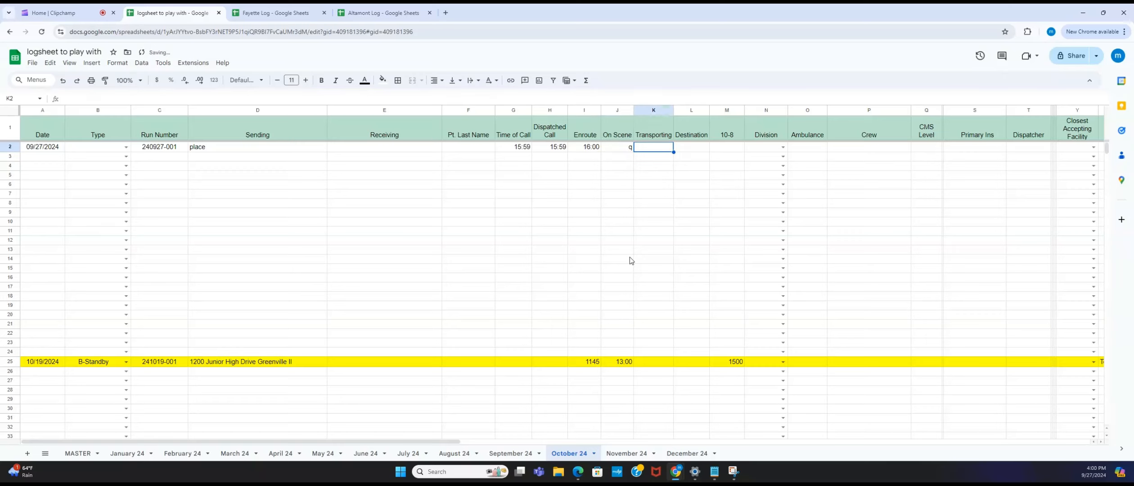
{"action": "left_click", "coordinate": [468, 259]}
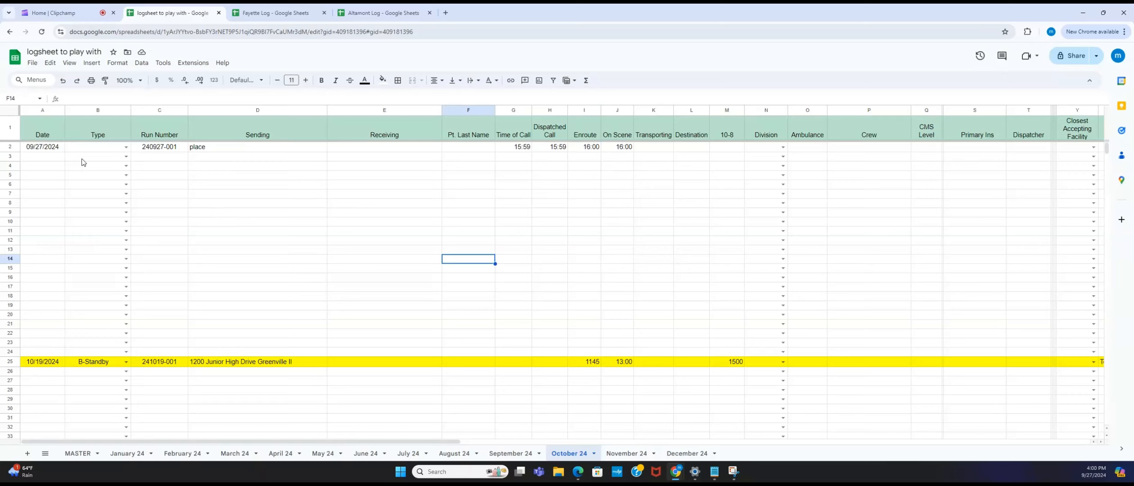
Enter "other place" and "third place" as the Sending locations in rows 3 and 4.
{"action": "left_click", "coordinate": [201, 158]}
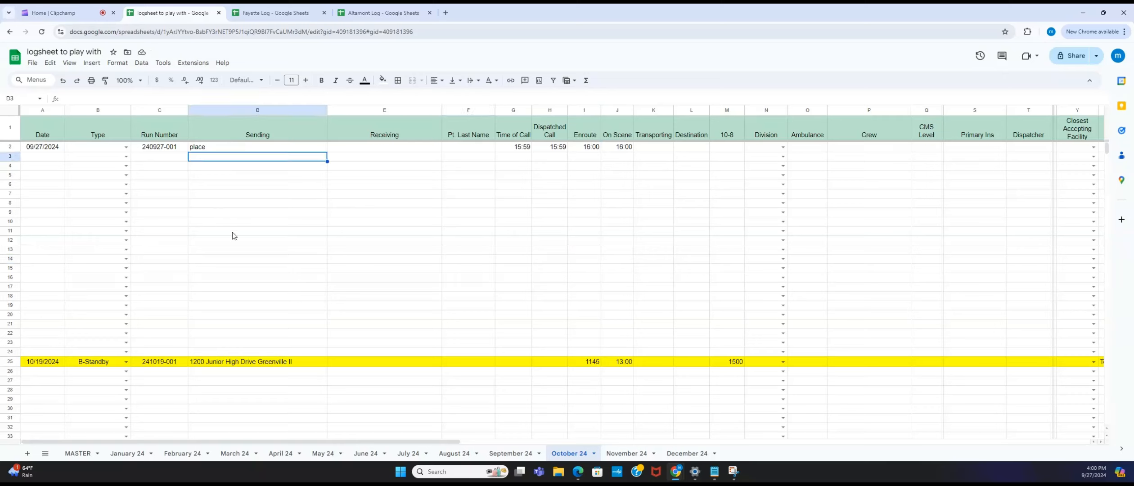
{"action": "type", "text": "other p"}
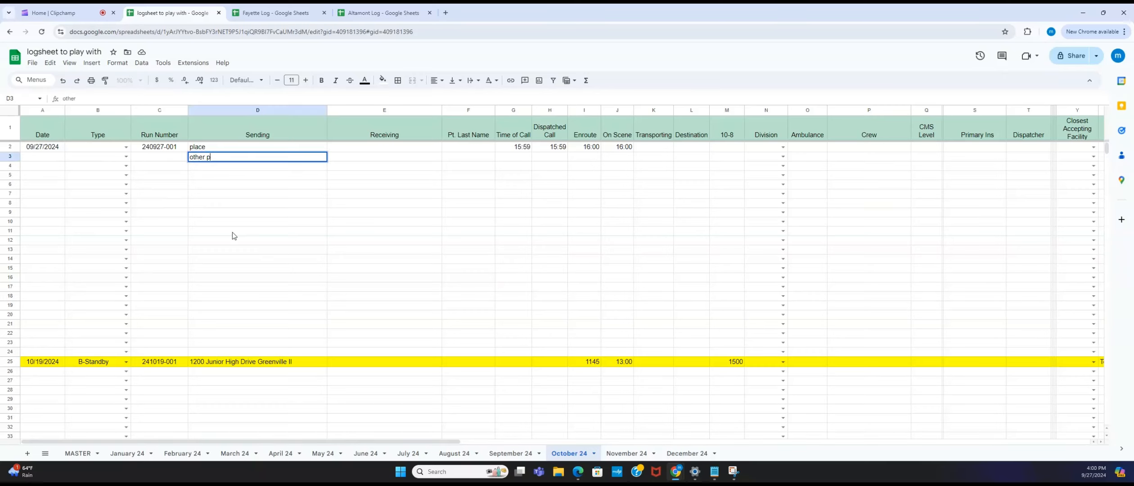
{"action": "type", "text": "lance"}
{"action": "key", "text": "Tab"}
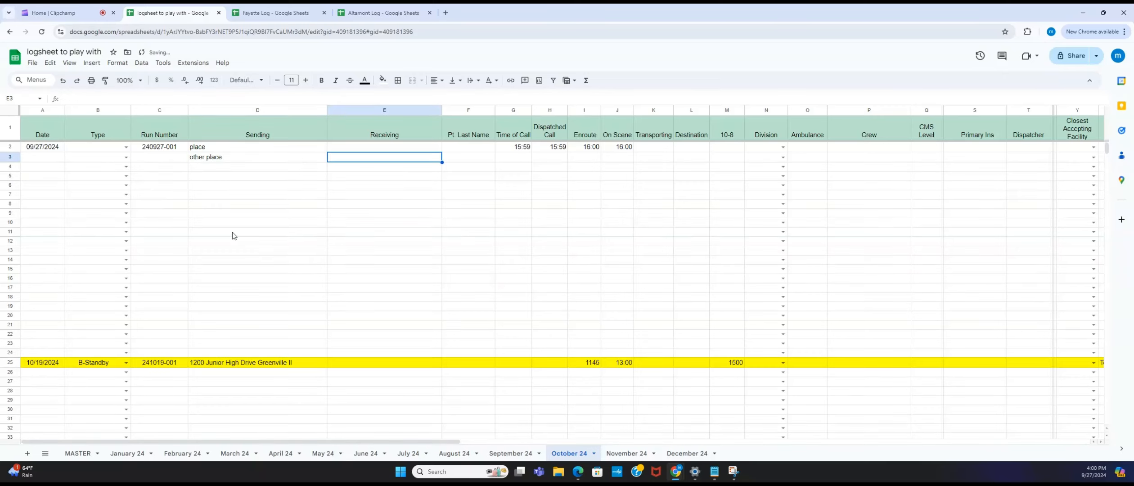
{"action": "left_click", "coordinate": [220, 168]}
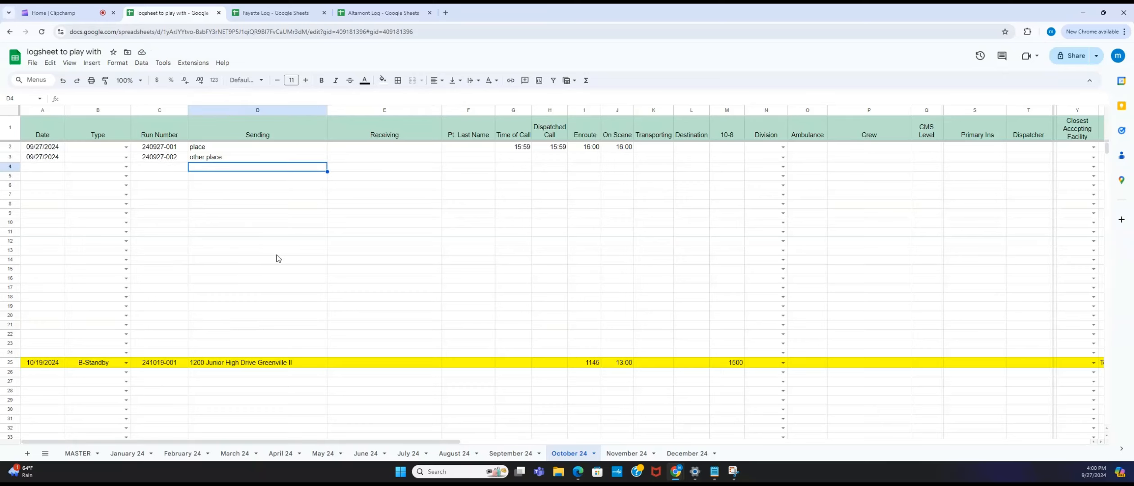
{"action": "type", "text": "third place"}
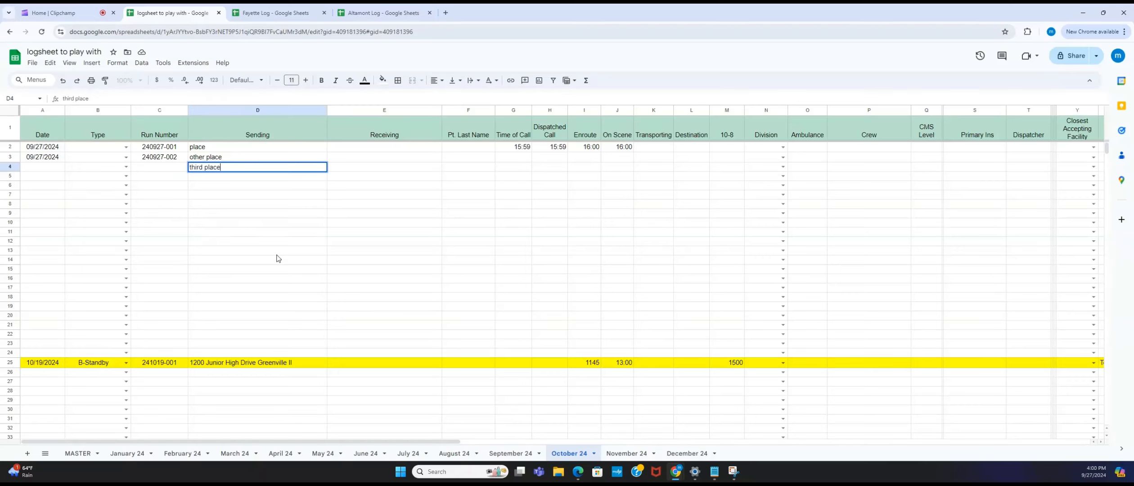
{"action": "key", "text": "Tab"}
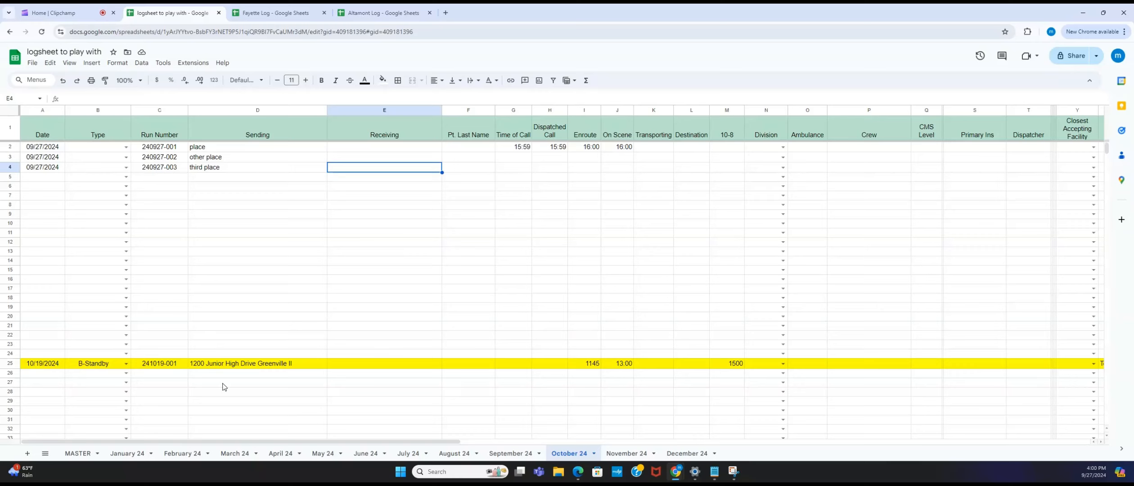
Enter "yet another place" as the Sending location in row 27, below the highlighted standby row.
{"action": "left_click", "coordinate": [220, 384]}
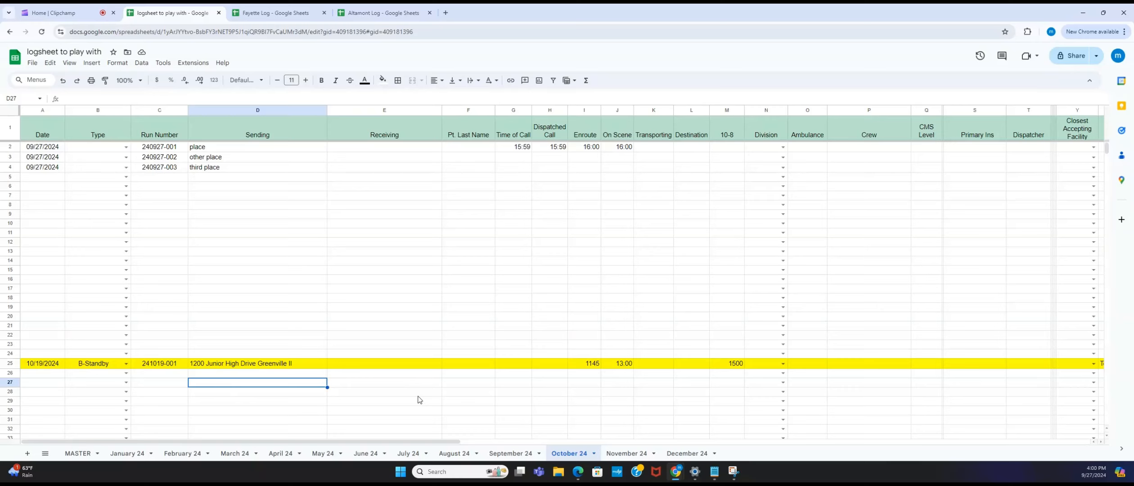
{"action": "type", "text": "yet another p"}
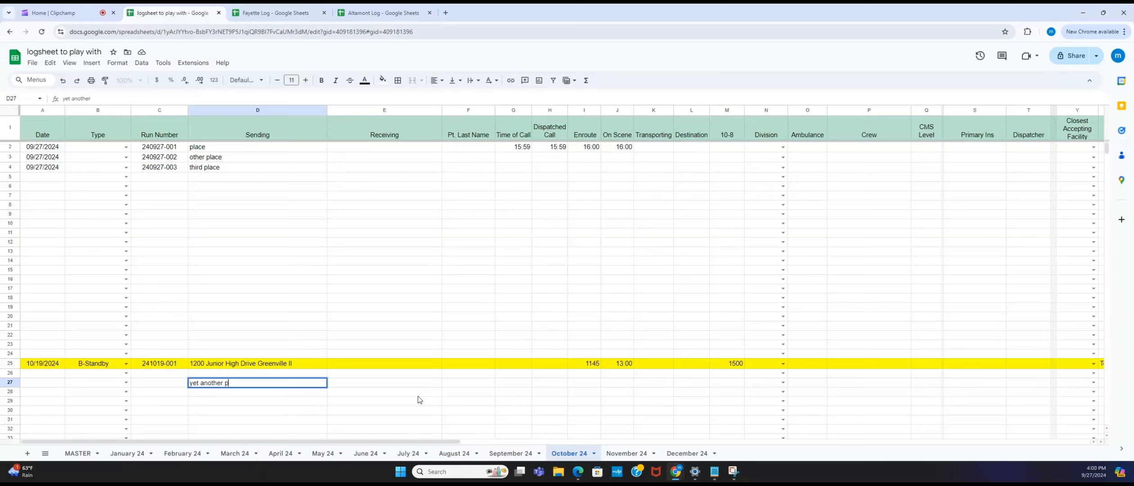
{"action": "type", "text": "lafc"}
{"action": "key", "text": "BackSpace"}
{"action": "key", "text": "BackSpace"}
{"action": "type", "text": "ce"}
{"action": "left_click", "coordinate": [384, 402]}
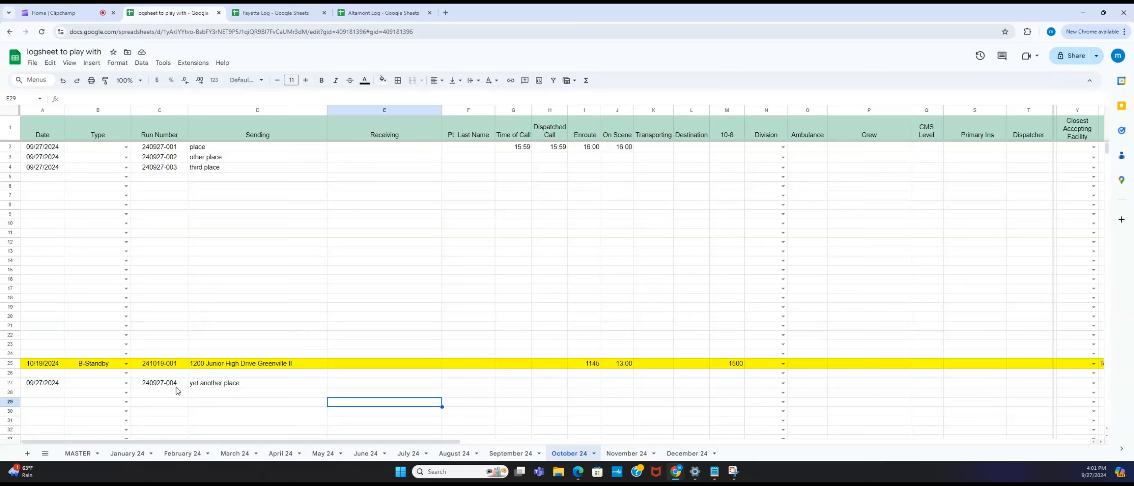
Enter "this is words" and "it really doesn't matter" as the Sending locations in rows 5 and 6.
{"action": "left_click", "coordinate": [195, 178]}
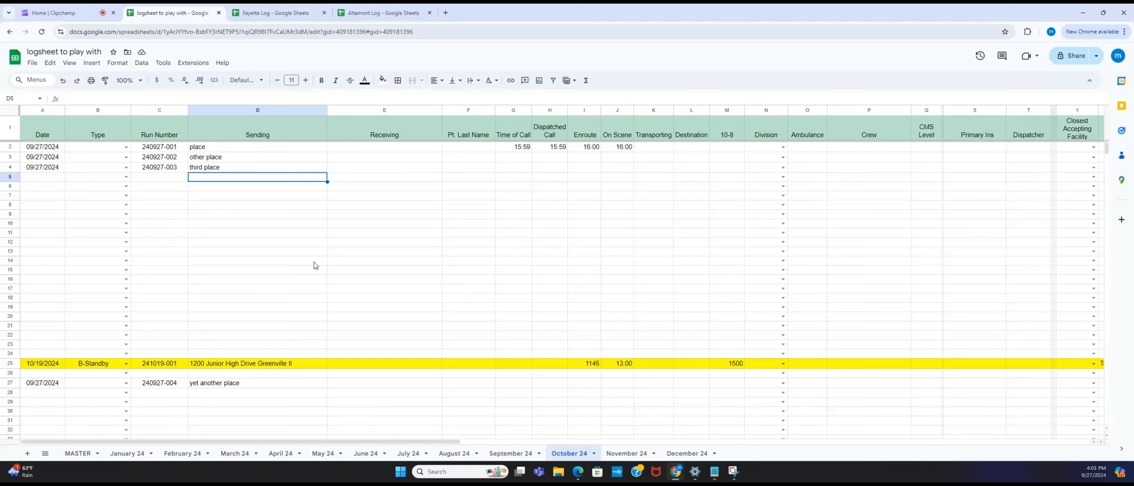
{"action": "type", "text": "this is words"}
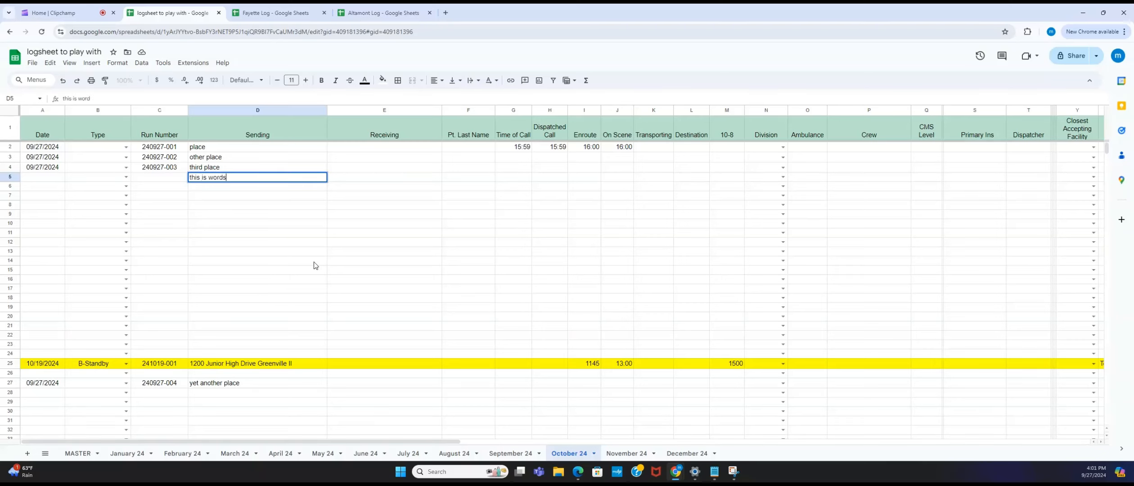
{"action": "key", "text": "Tab"}
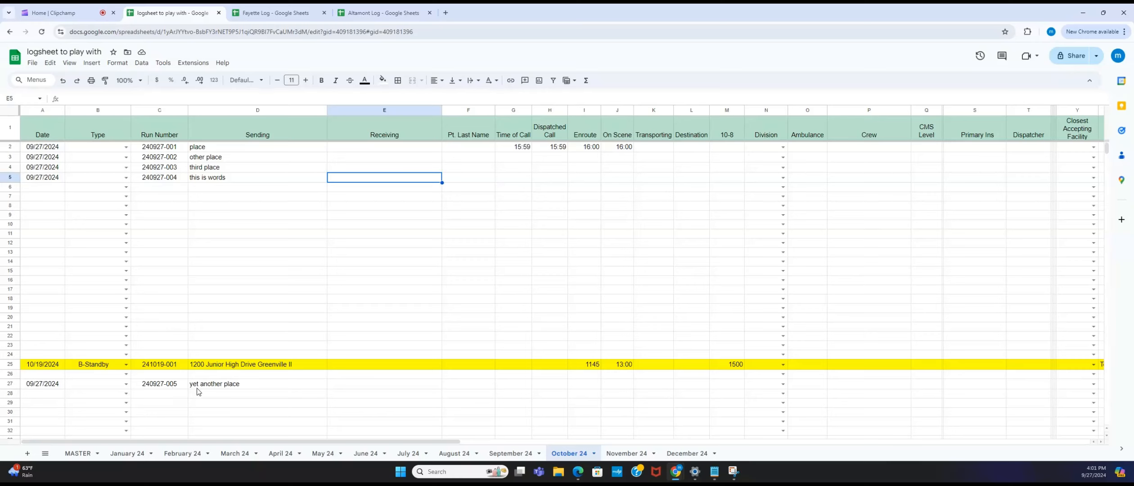
{"action": "left_click", "coordinate": [204, 187]}
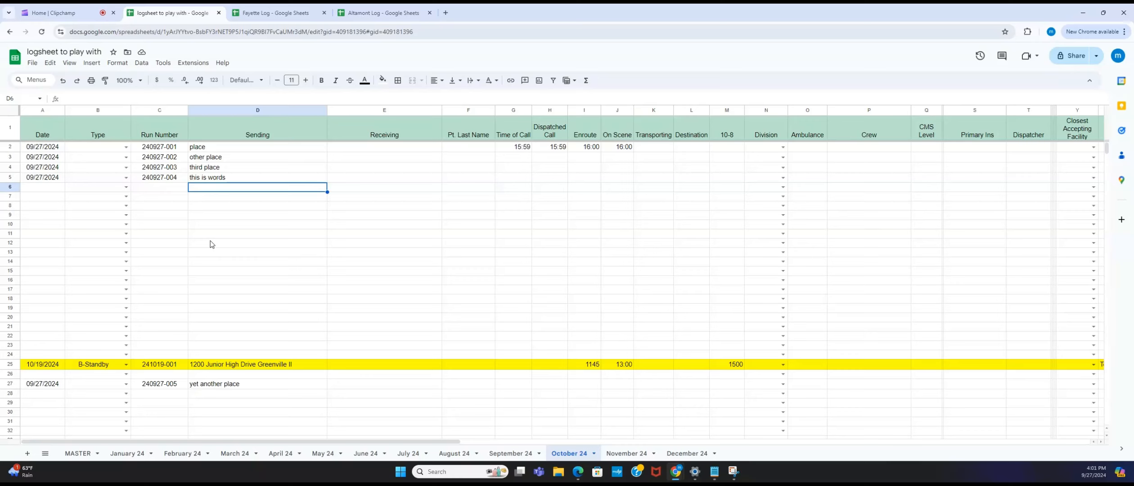
{"action": "type", "text": "it re"}
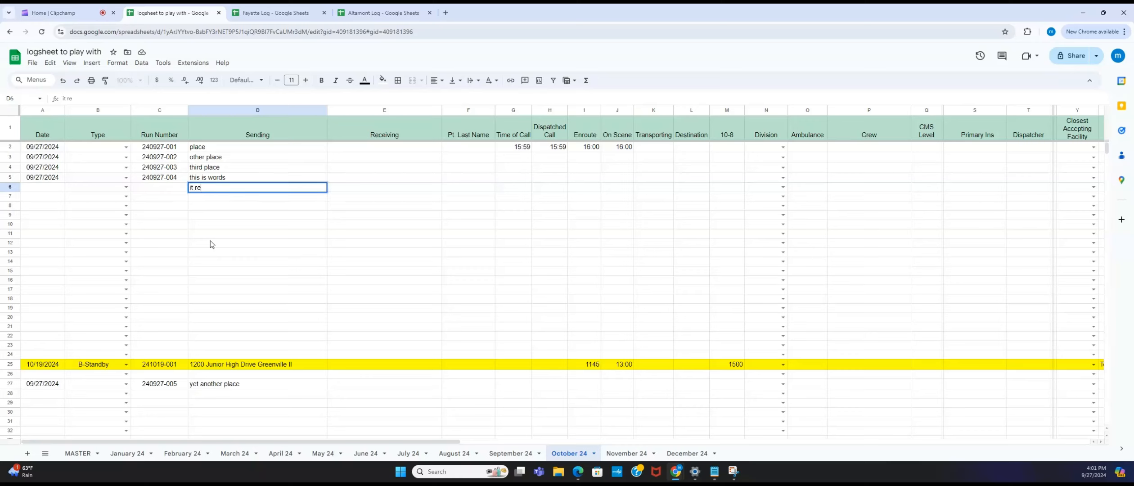
{"action": "type", "text": "ally doesnt"}
{"action": "type", "text": "'"}
{"action": "type", "text": "t matter"}
{"action": "left_click", "coordinate": [276, 244]}
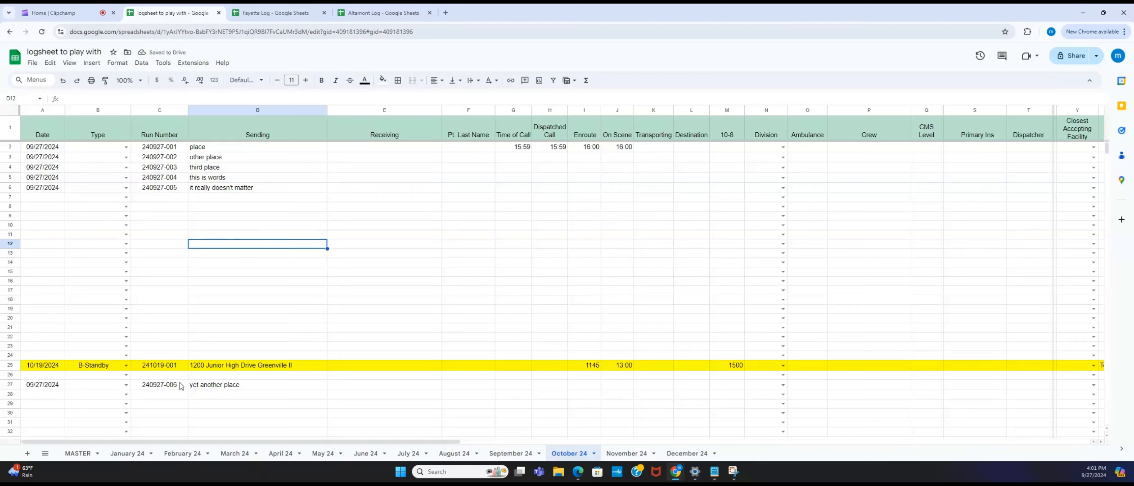
Move the "yet another place" row from row 27 up to row 7, directly below the other calls.
{"action": "left_click", "coordinate": [8, 385]}
{"action": "left_click_drag", "start_coordinate": [8, 385], "coordinate": [6, 203]}
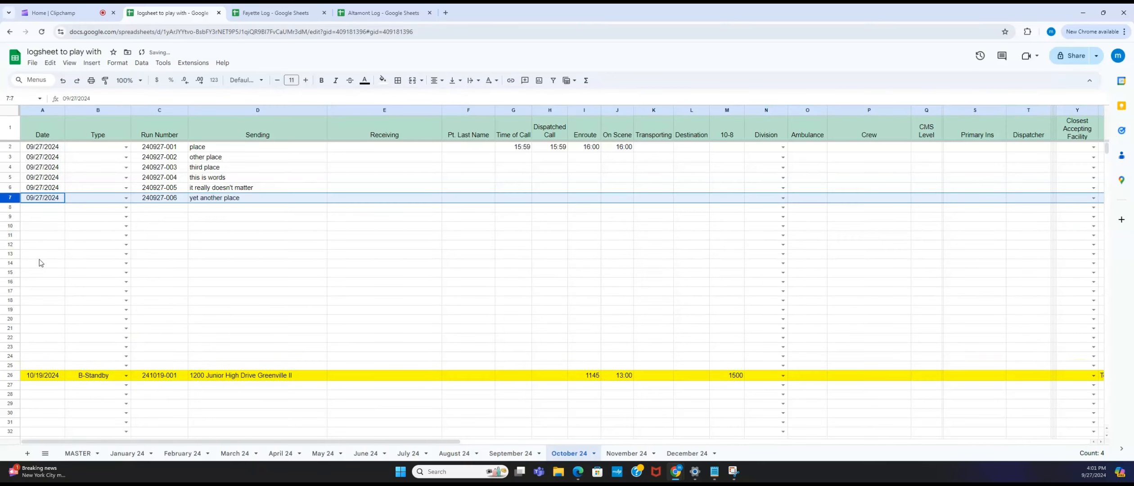
{"action": "left_click", "coordinate": [379, 294]}
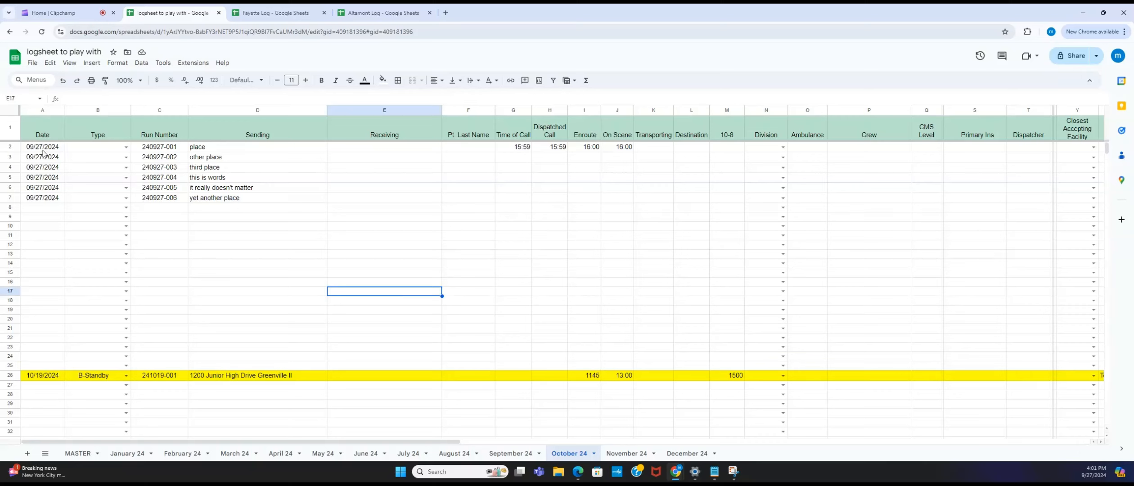
Copy the entire row 2 call and paste it into the empty row 8.
{"action": "left_click", "coordinate": [14, 146]}
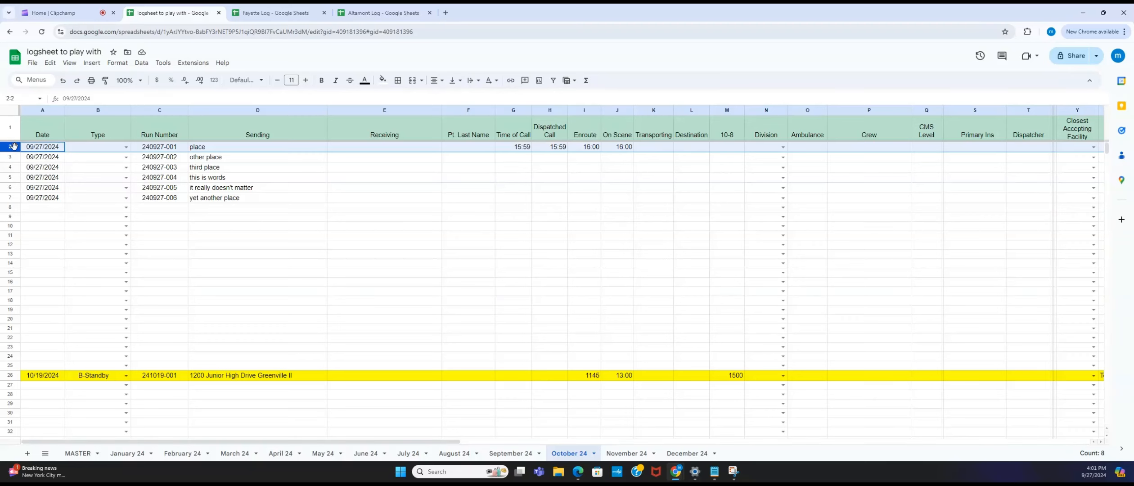
{"action": "right_click", "coordinate": [14, 145]}
{"action": "left_click", "coordinate": [37, 172]}
{"action": "left_click", "coordinate": [43, 208]}
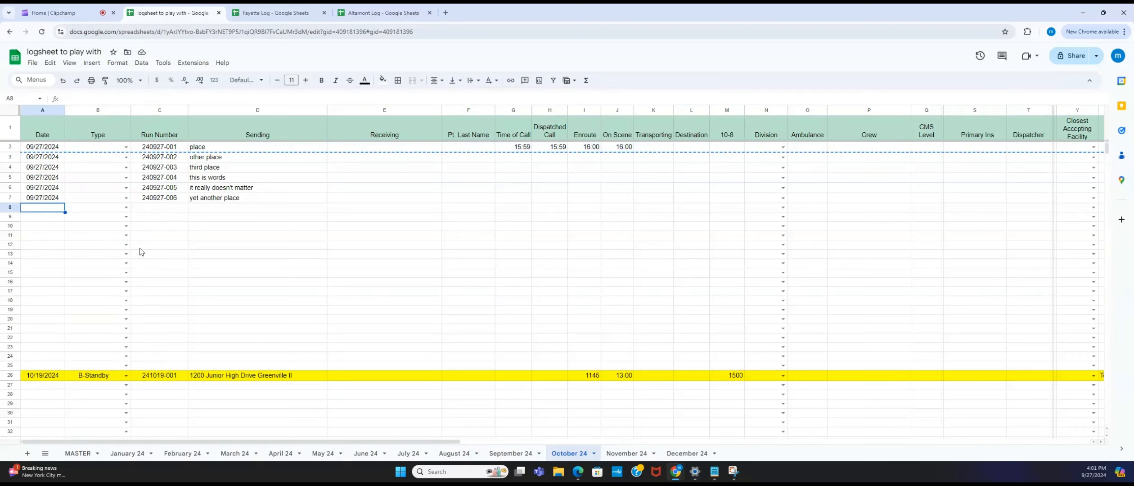
{"action": "key", "text": "ctrl+v"}
{"action": "left_click", "coordinate": [338, 265]}
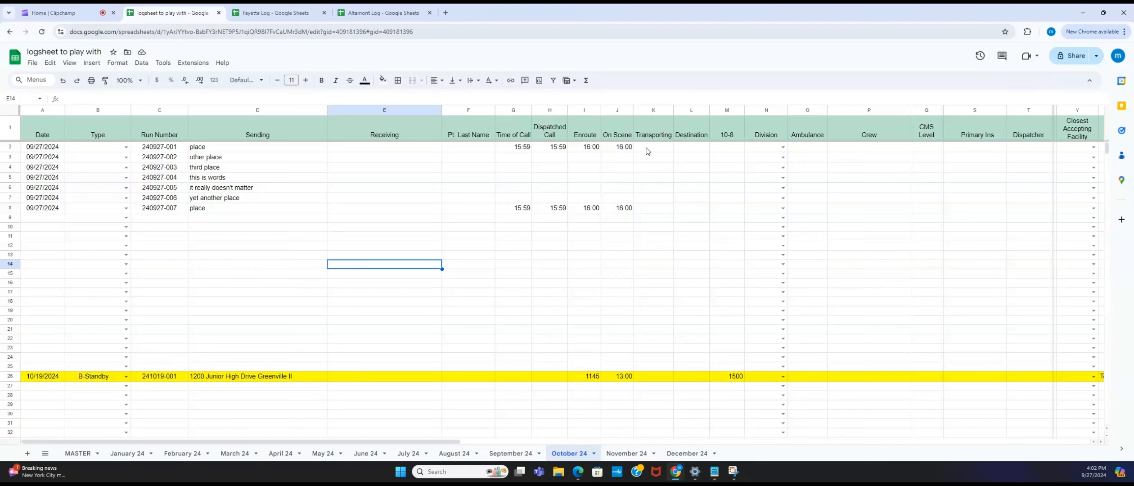
Set the Division of the row 2 call to Fayette and check the Fayette Log for the entry.
{"action": "left_click", "coordinate": [783, 147]}
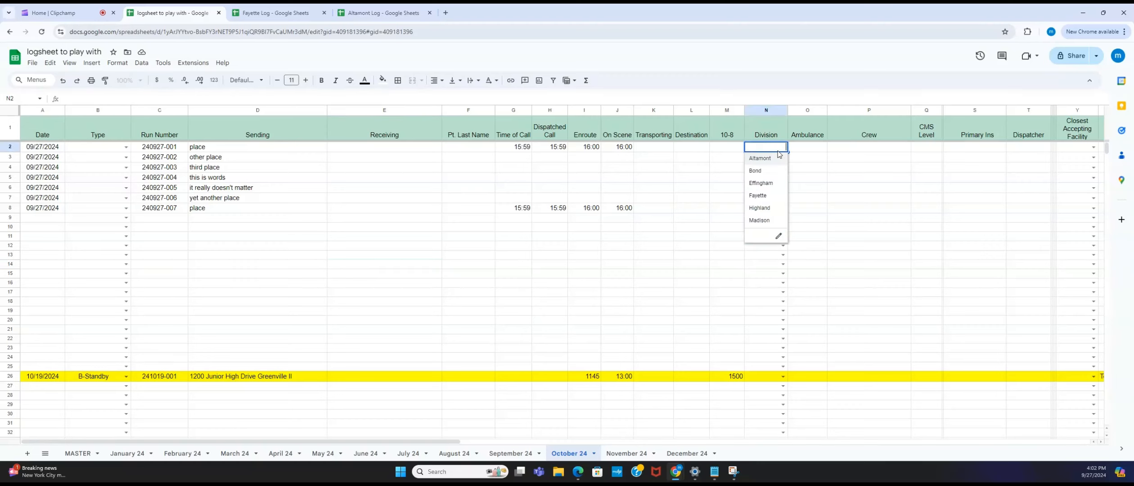
{"action": "left_click", "coordinate": [767, 196]}
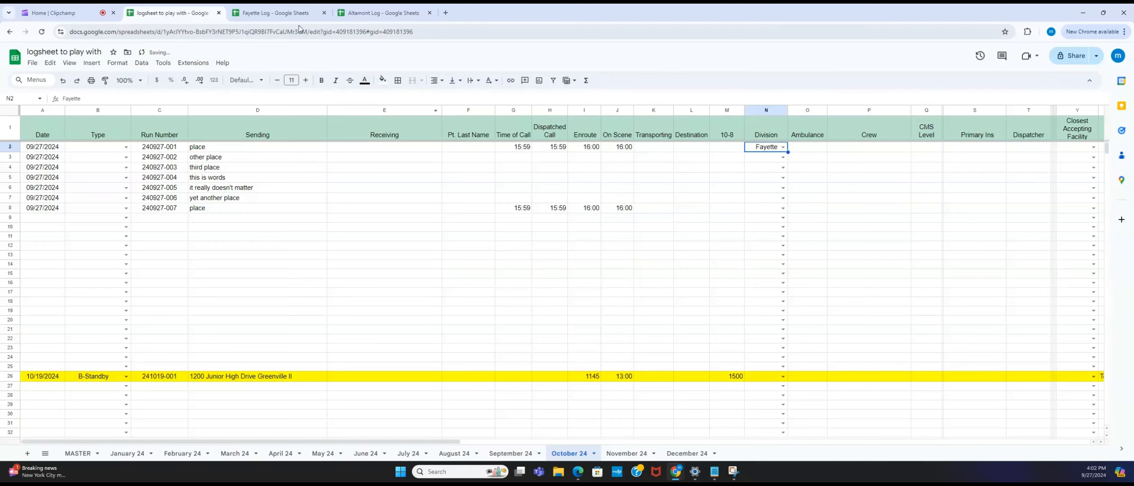
{"action": "left_click", "coordinate": [287, 13]}
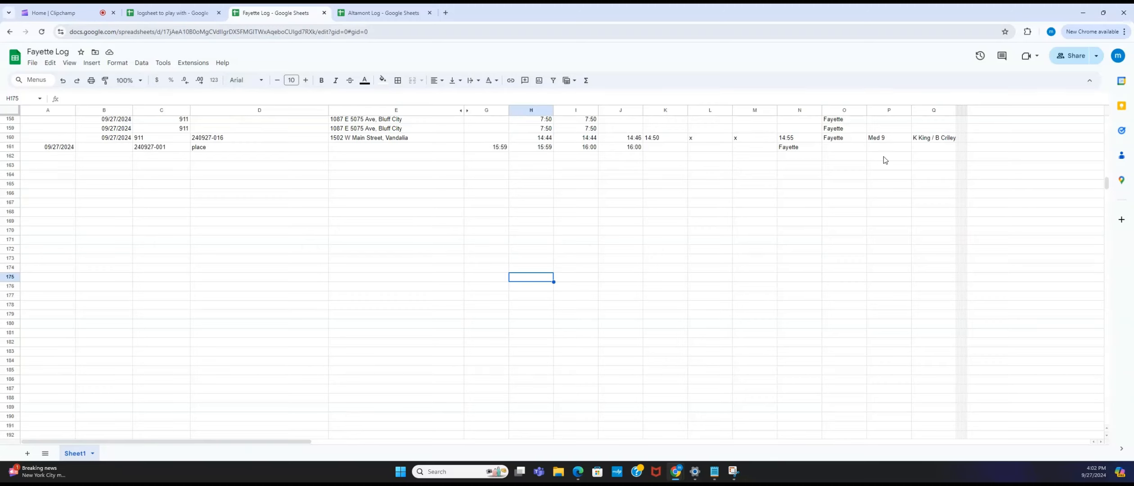
{"action": "left_click", "coordinate": [188, 15]}
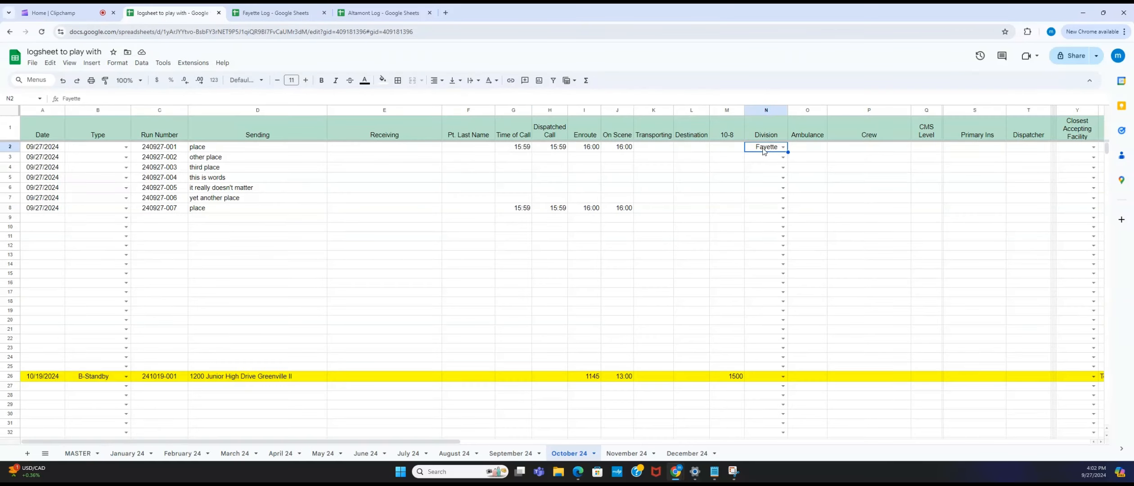
Change the Division of the row 2 call to Altamont.
{"action": "left_click", "coordinate": [782, 147]}
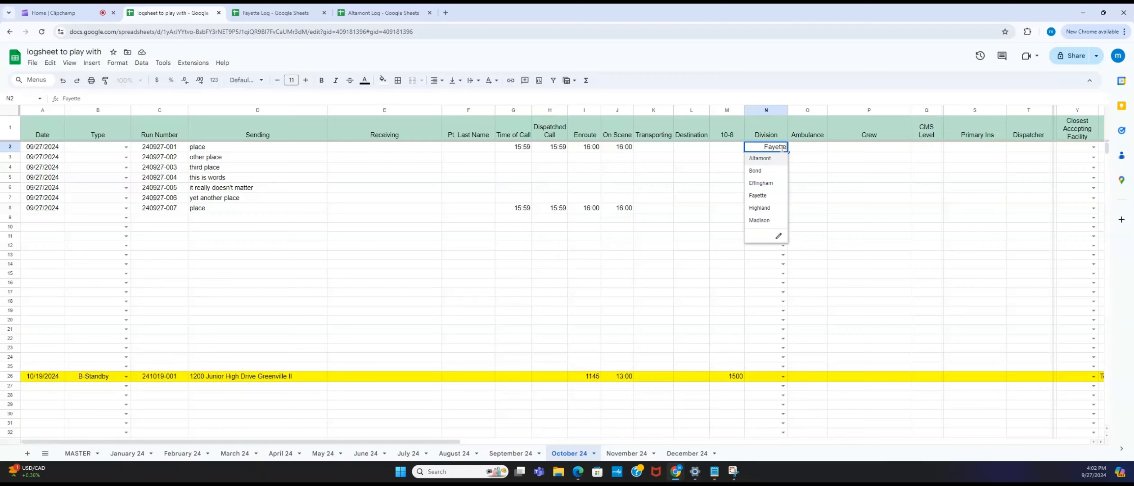
{"action": "left_click", "coordinate": [770, 161]}
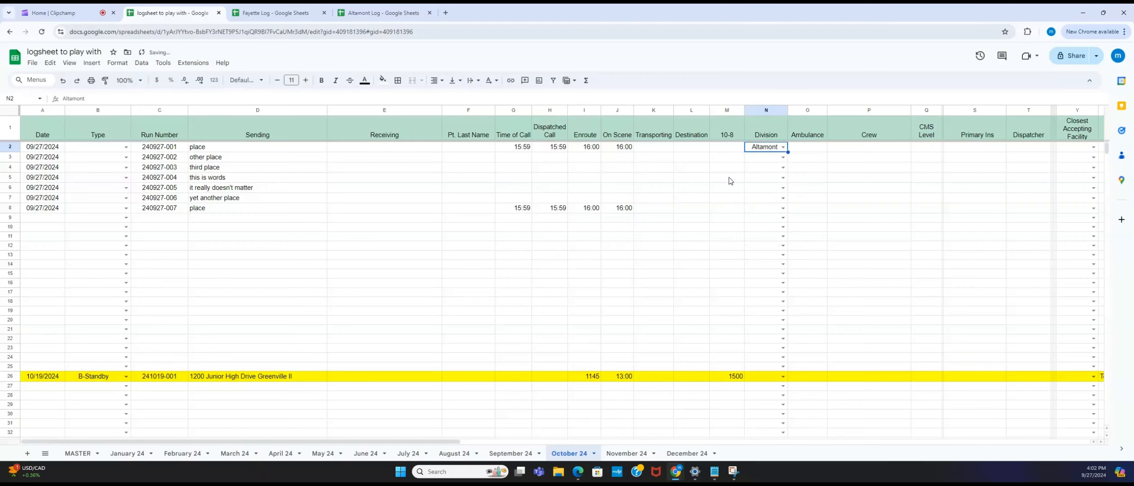
{"action": "left_click", "coordinate": [727, 178]}
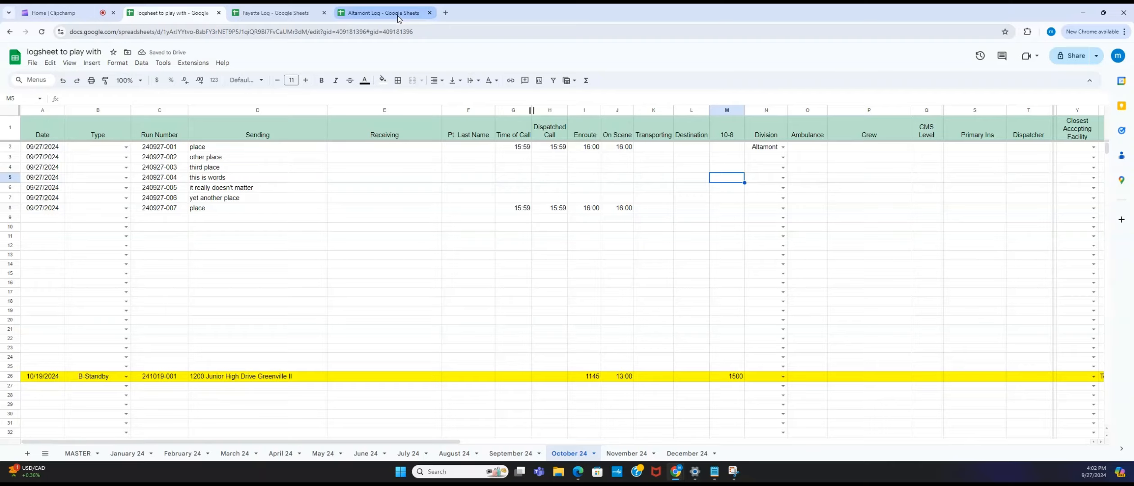
Check the Altamont Log and the Fayette Log for the row 2 call, and return to the main logsheet.
{"action": "left_click", "coordinate": [398, 15]}
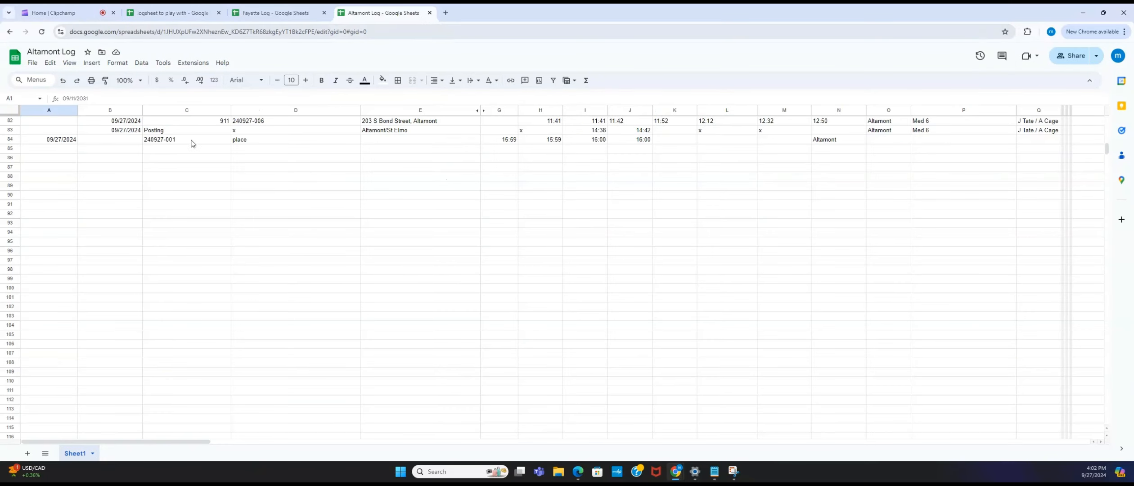
{"action": "left_click", "coordinate": [266, 18]}
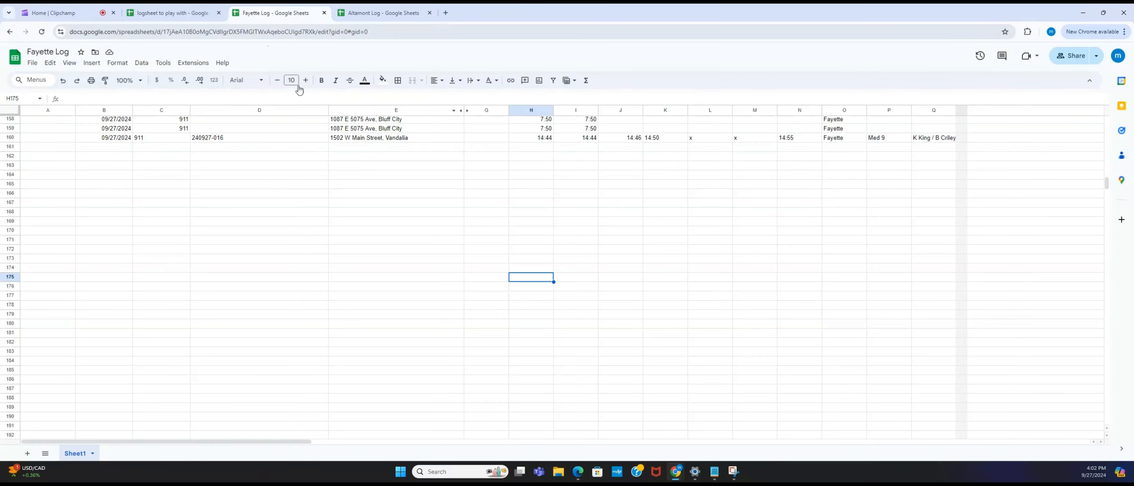
{"action": "left_click", "coordinate": [192, 15]}
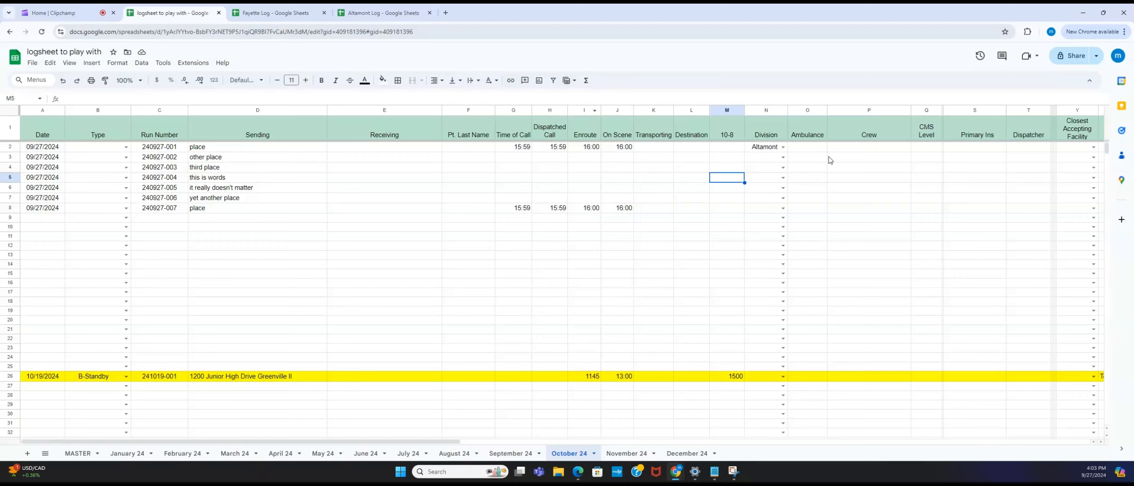
Clear the Division of the row 2 call, check the Altamont Log for its entry, and return to the main logsheet.
{"action": "left_click", "coordinate": [757, 149]}
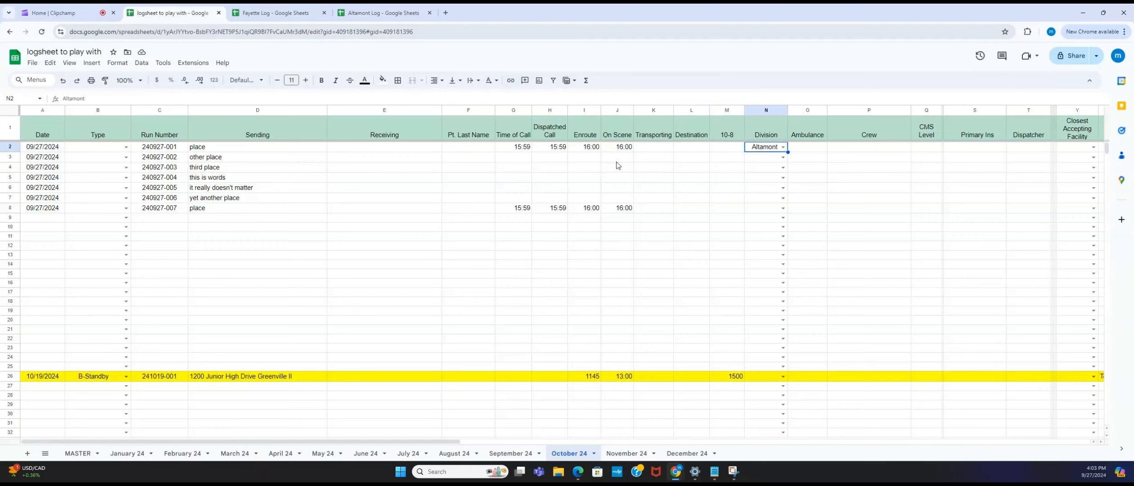
{"action": "key", "text": "Delete"}
{"action": "left_click", "coordinate": [394, 18]}
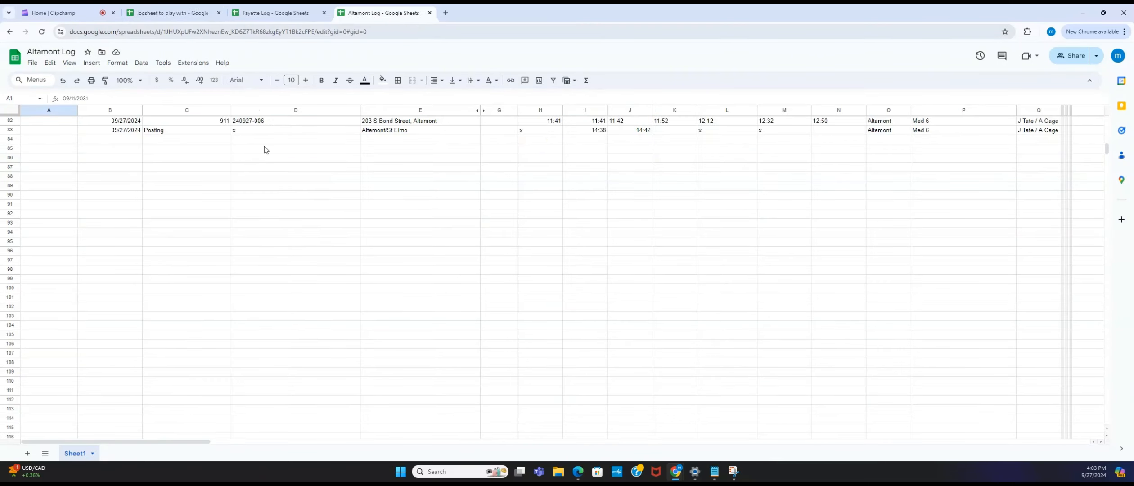
{"action": "left_click", "coordinate": [189, 13]}
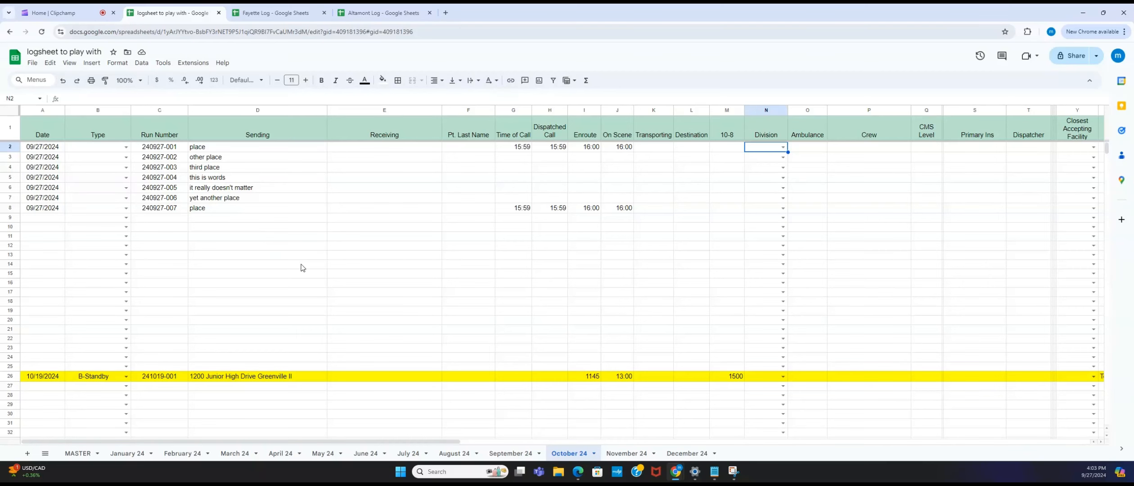
Examine the Fayette Log's latest and earlier entries for how the synced calls are arranged, and return to the main logsheet.
{"action": "left_click", "coordinate": [274, 13]}
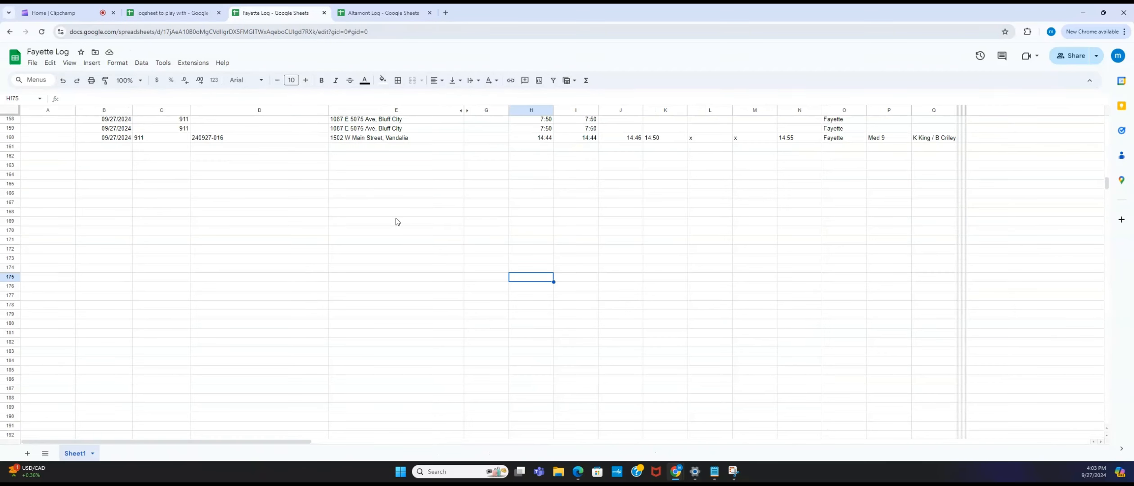
{"action": "scroll", "coordinate": [396, 221], "scroll_direction": "up", "scroll_amount": 8}
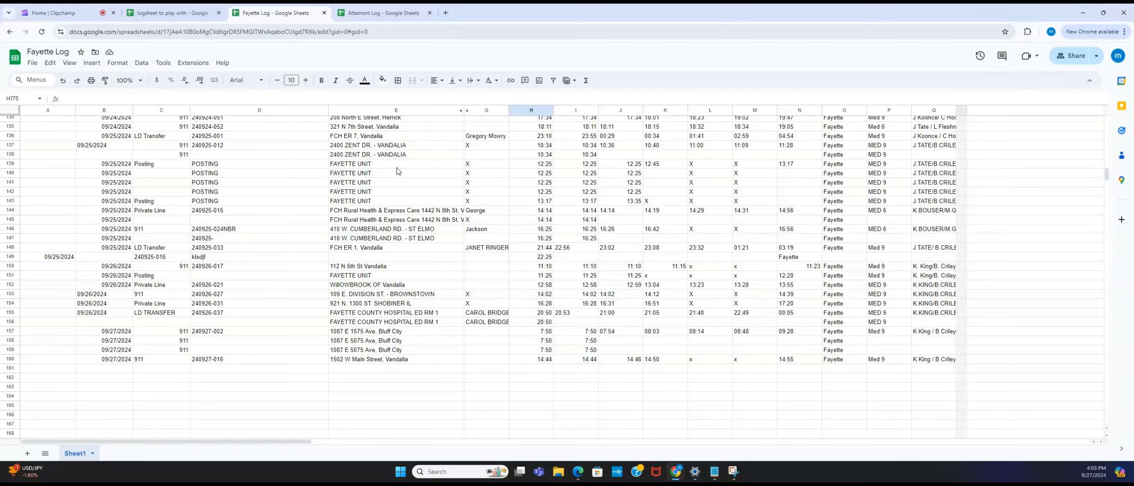
{"action": "scroll", "coordinate": [397, 171], "scroll_direction": "up", "scroll_amount": 3}
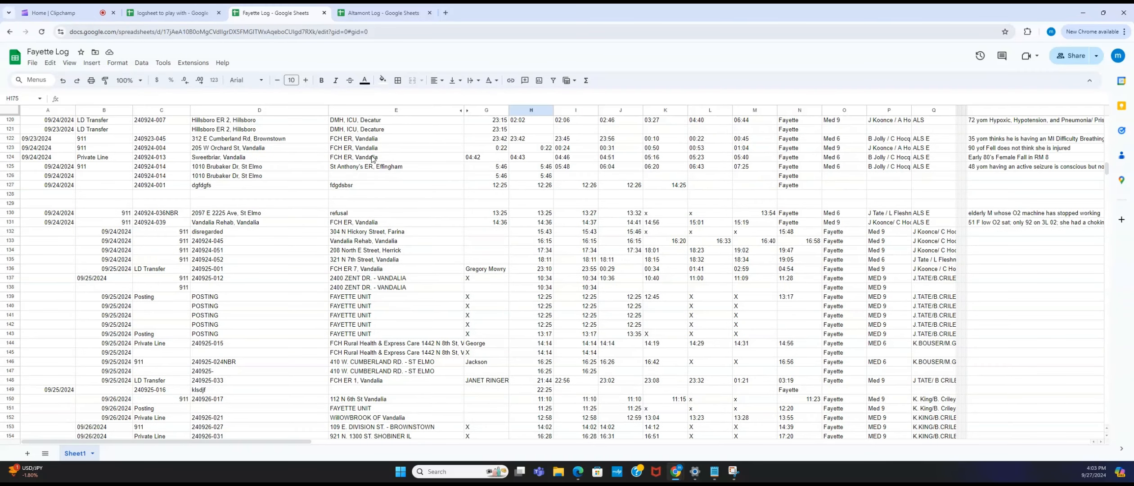
{"action": "scroll", "coordinate": [375, 167], "scroll_direction": "up", "scroll_amount": 3}
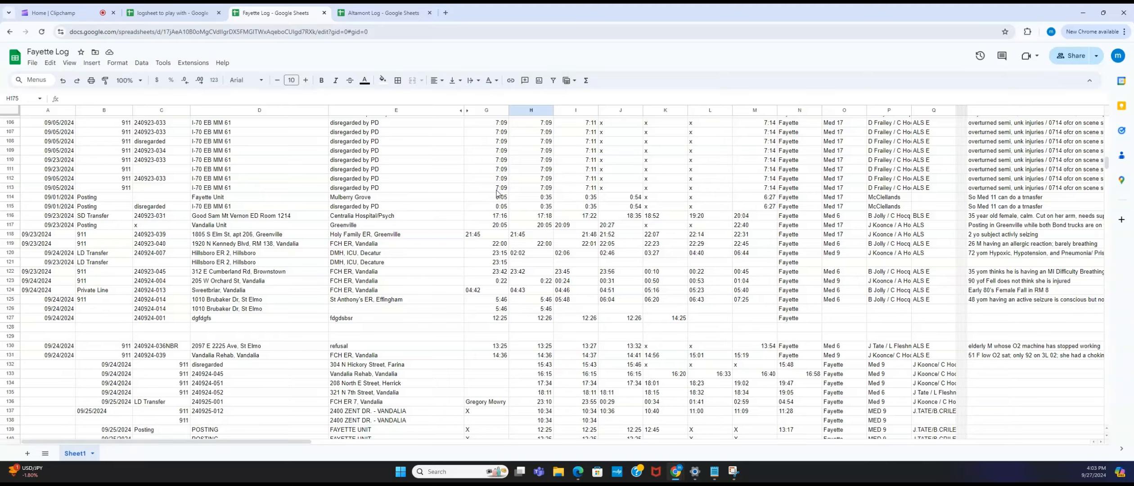
{"action": "scroll", "coordinate": [505, 198], "scroll_direction": "down", "scroll_amount": 4}
{"action": "scroll", "coordinate": [504, 198], "scroll_direction": "down", "scroll_amount": 6}
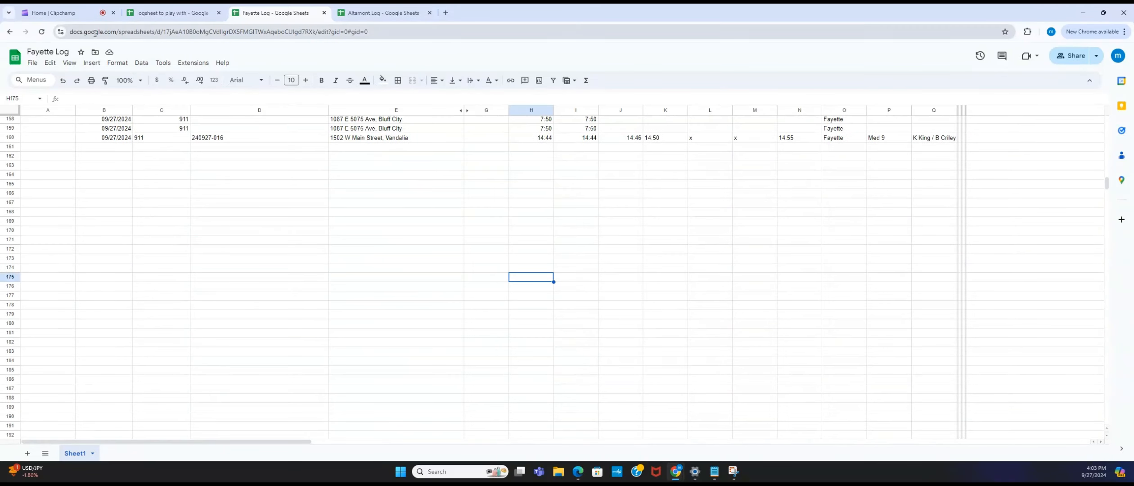
{"action": "left_click", "coordinate": [147, 13]}
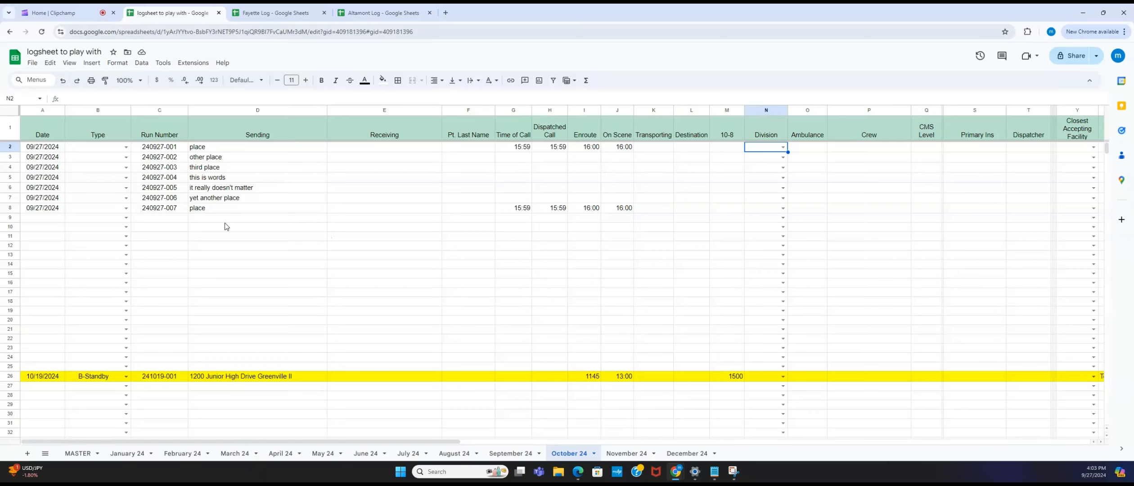
{"action": "left_click", "coordinate": [204, 216]}
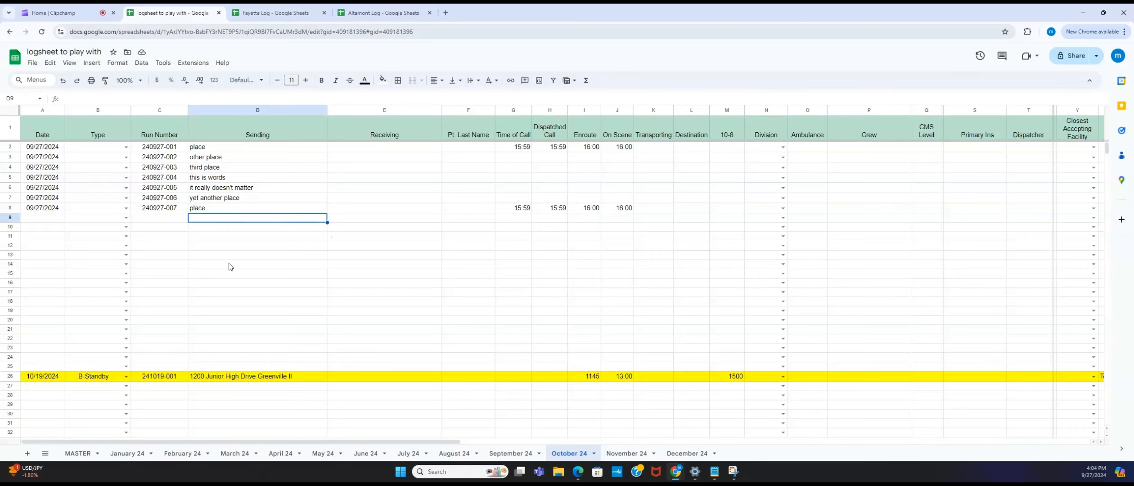
{"action": "type", "text": "2613 place"}
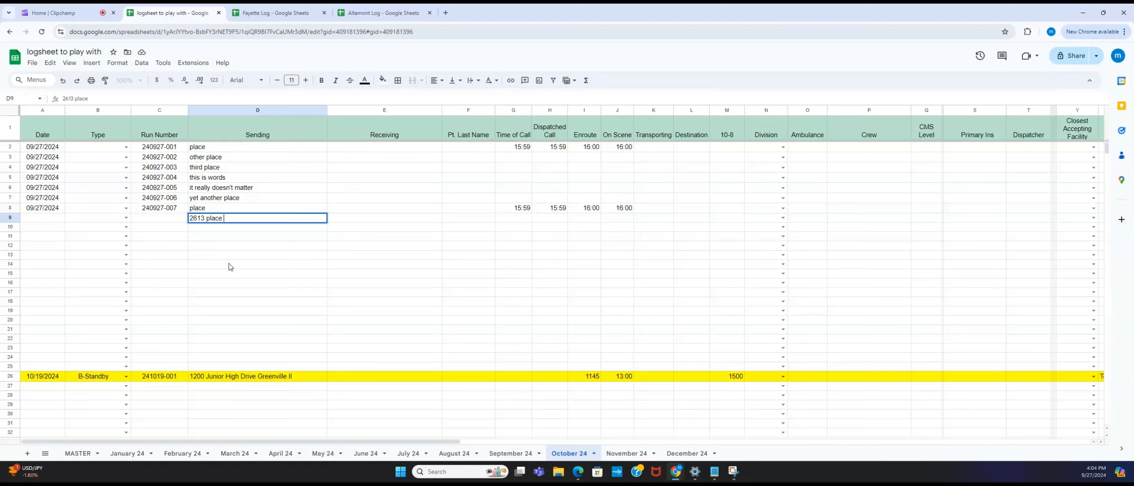
{"action": "type", "text": " rd Effingh"}
{"action": "key", "text": "Tab"}
{"action": "key", "text": "Tab"}
{"action": "key", "text": "Tab"}
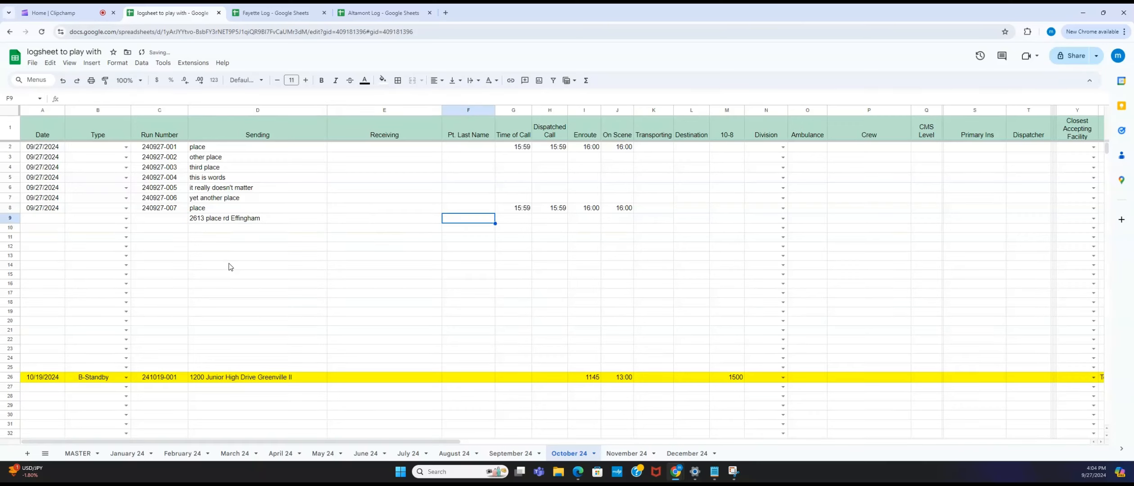
{"action": "type", "text": "q"}
{"action": "key", "text": "Tab"}
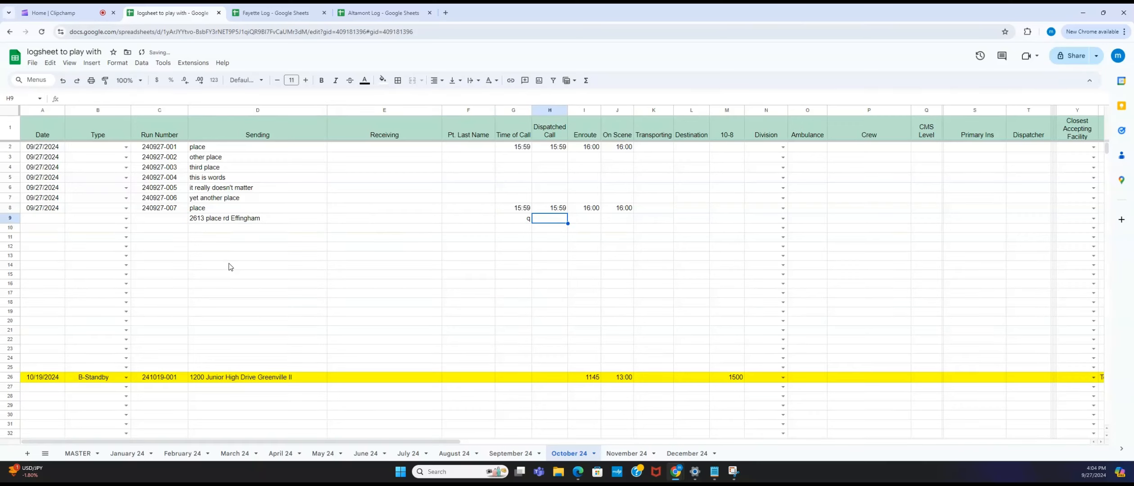
Add the placeholder text "lasdfjasljdfjlksd" to the Notes of the row 9 call.
{"action": "scroll", "coordinate": [230, 266], "scroll_direction": "right", "scroll_amount": 10}
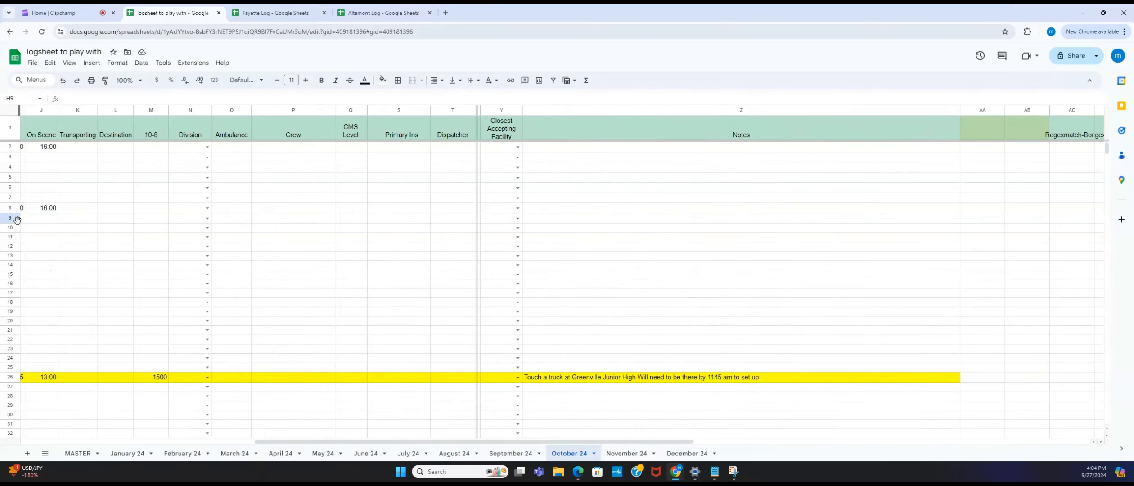
{"action": "scroll", "coordinate": [378, 238], "scroll_direction": "right", "scroll_amount": 2}
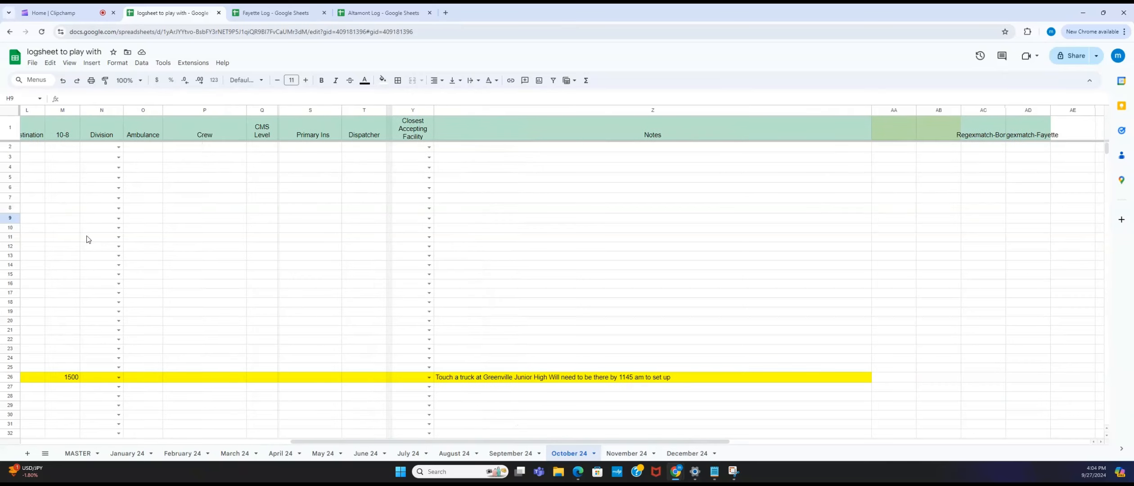
{"action": "left_click", "coordinate": [471, 225]}
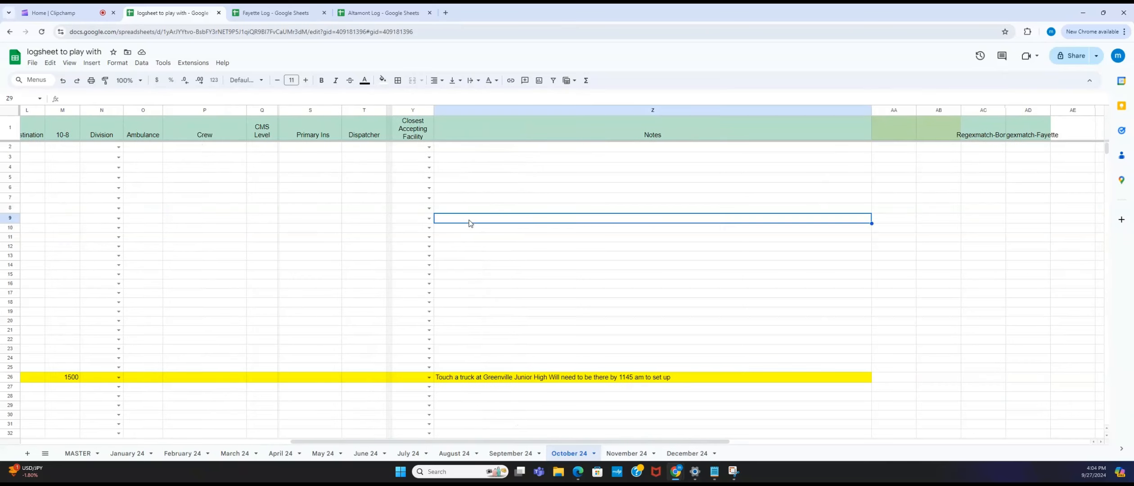
{"action": "type", "text": "lasdfjasljdfjlksd"}
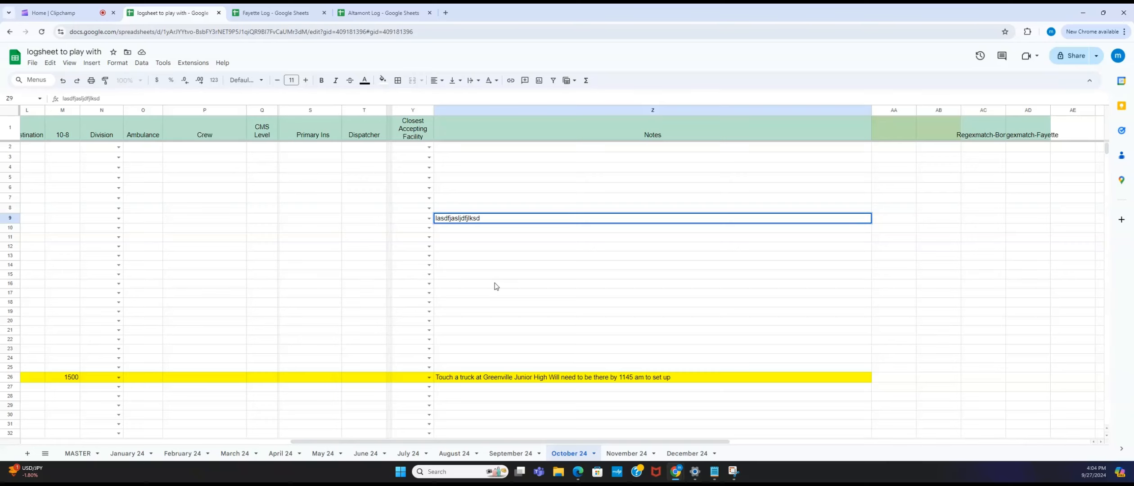
{"action": "left_click", "coordinate": [538, 293]}
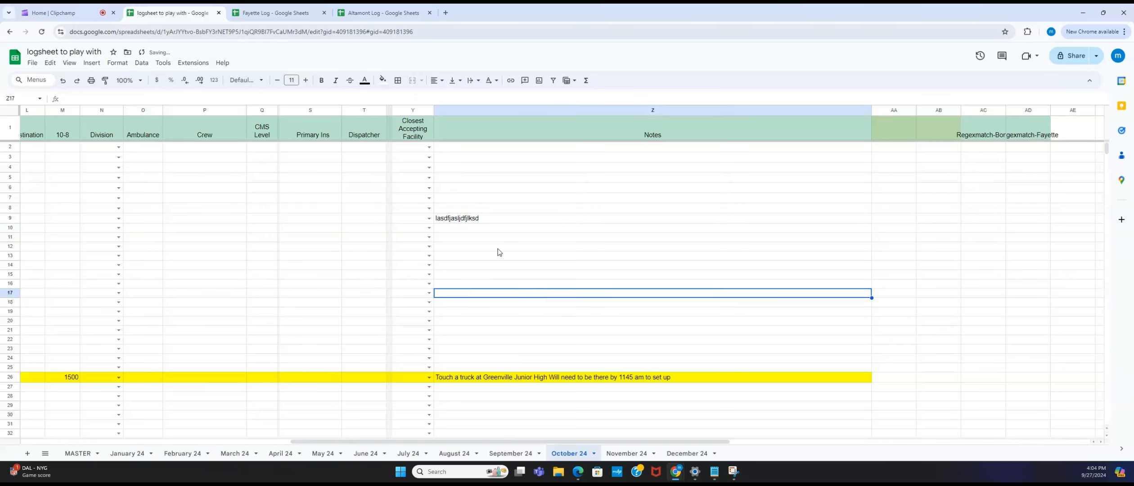
Set the Division of the row 3 and row 4 calls to Fayette and check the Fayette Log for both entries.
{"action": "scroll", "coordinate": [782, 163], "scroll_direction": "left", "scroll_amount": 10}
{"action": "left_click", "coordinate": [782, 158]}
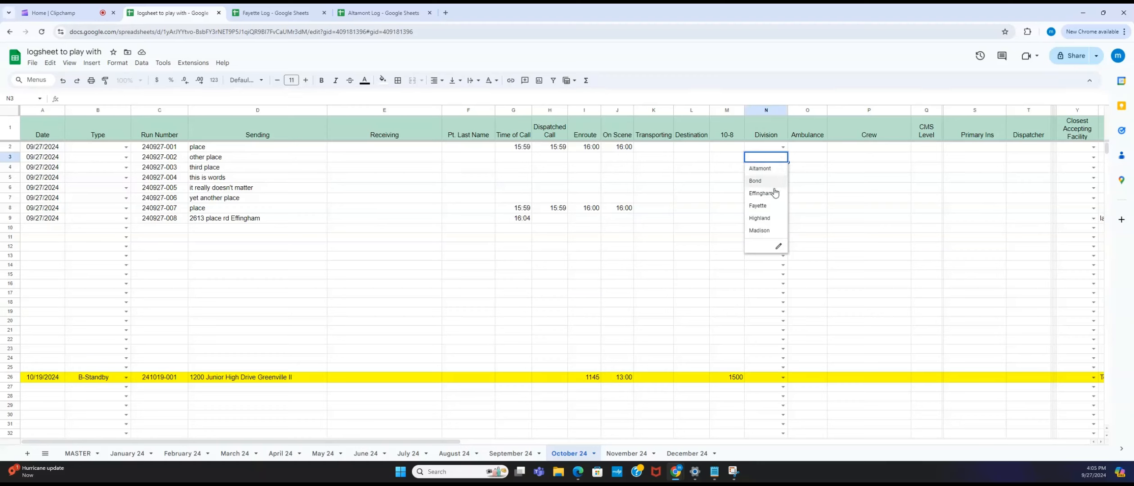
{"action": "left_click", "coordinate": [771, 205]}
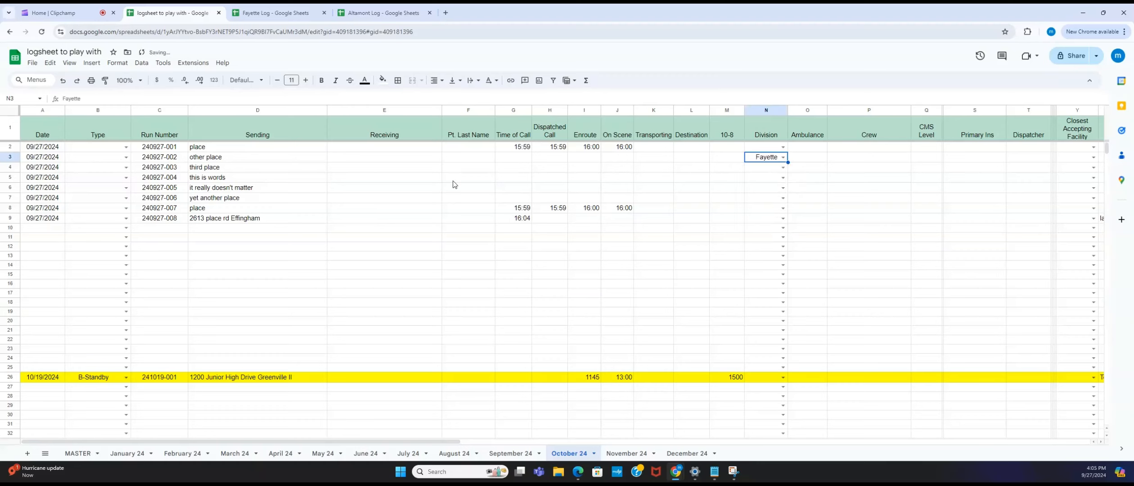
{"action": "left_click", "coordinate": [881, 175]}
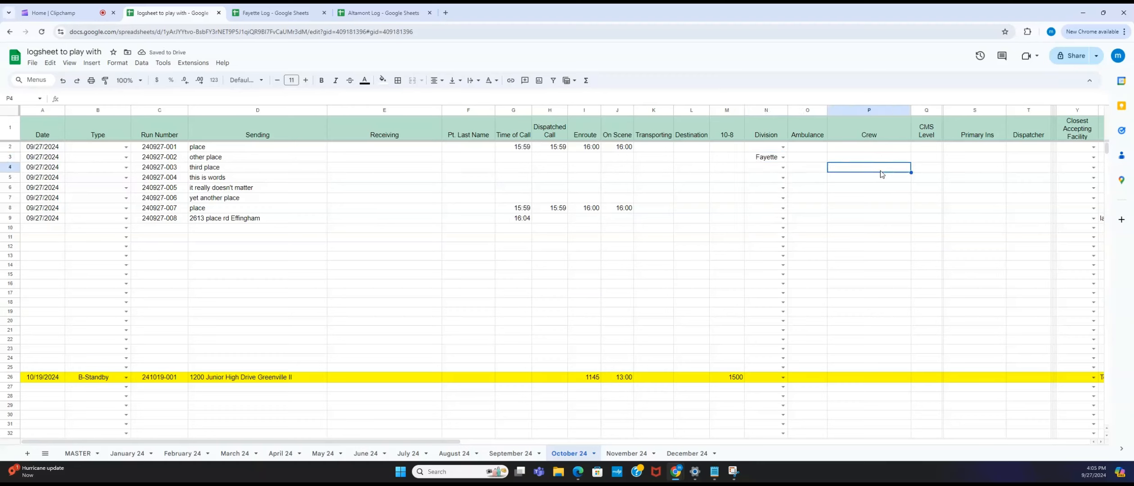
{"action": "left_click", "coordinate": [783, 167]}
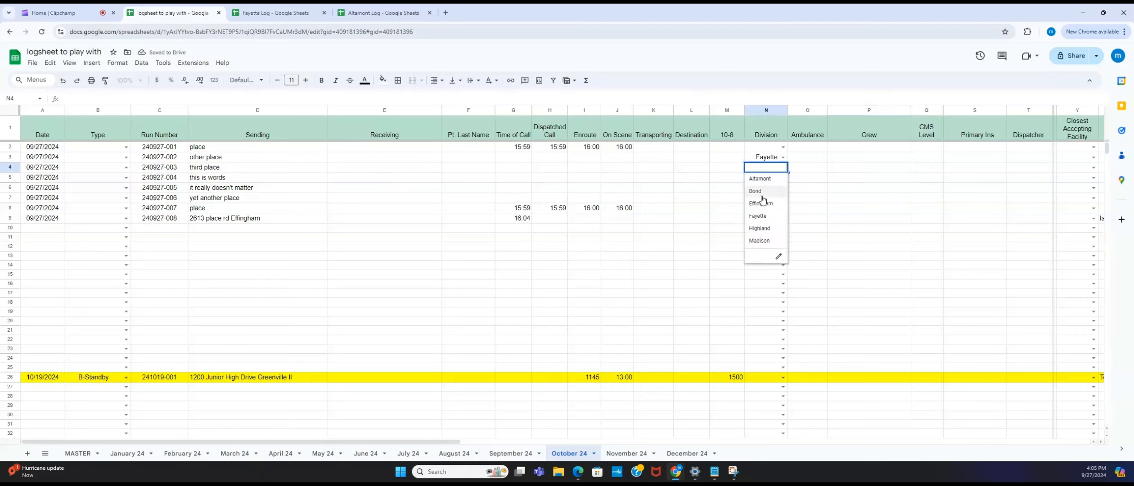
{"action": "left_click", "coordinate": [759, 216]}
{"action": "left_click", "coordinate": [811, 209]}
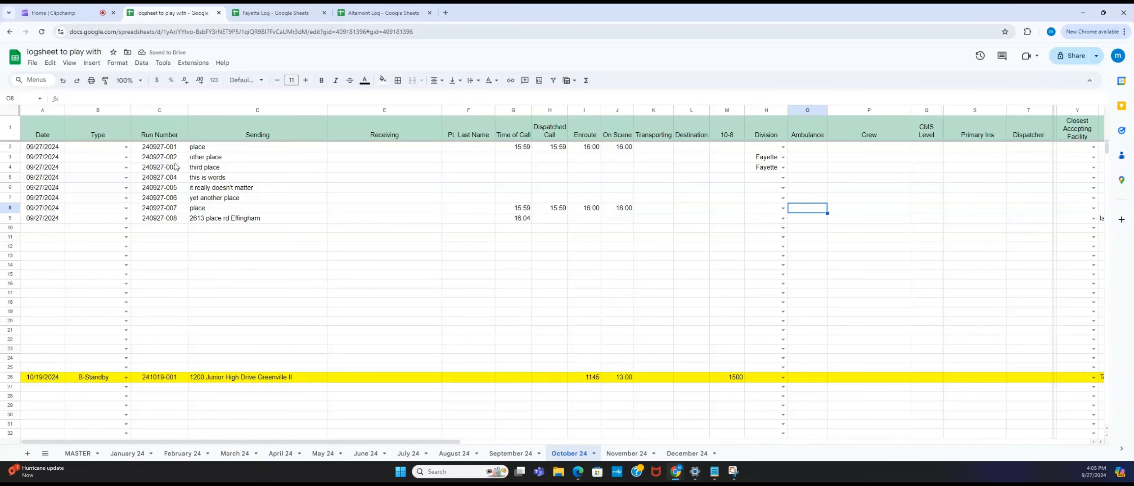
{"action": "left_click", "coordinate": [266, 12]}
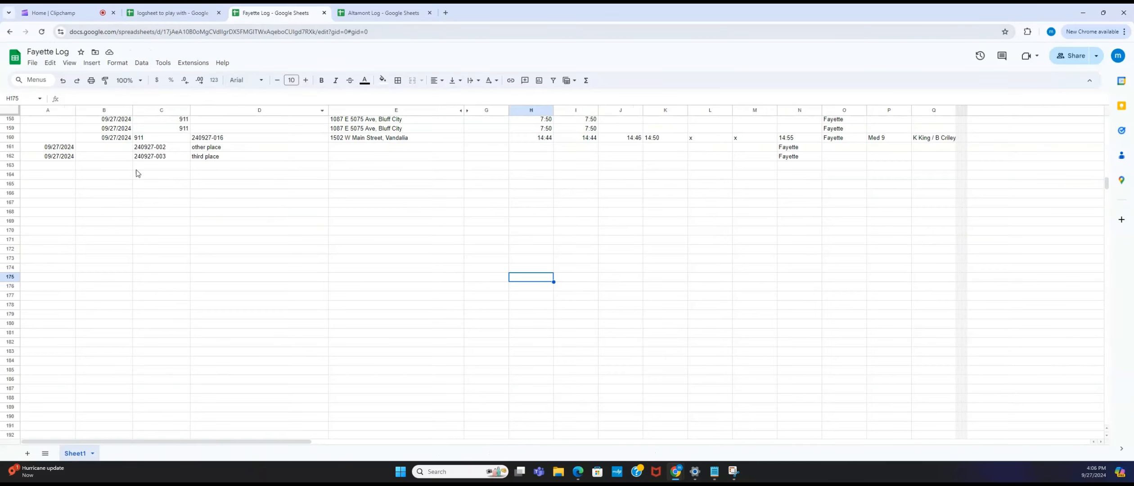
{"action": "left_click", "coordinate": [169, 14]}
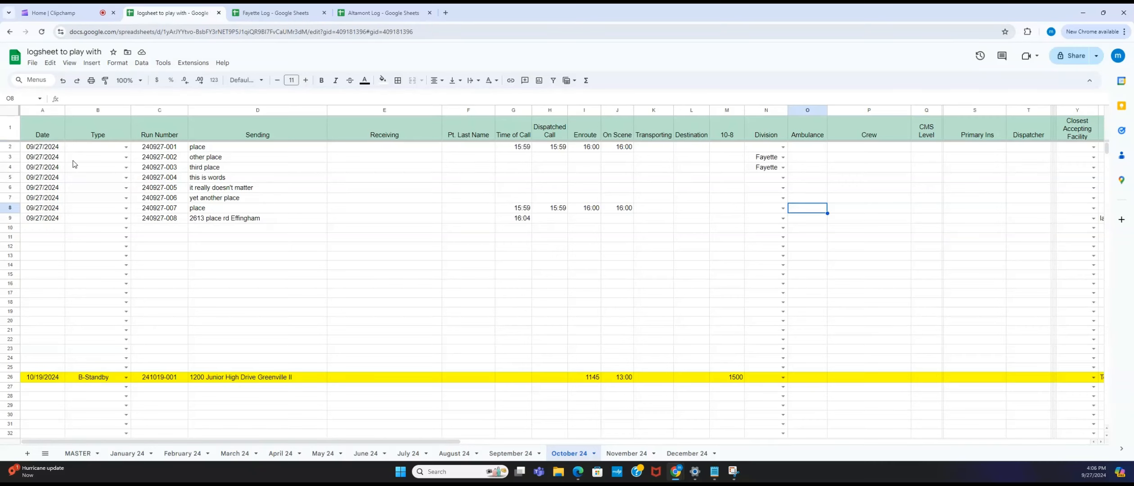
Move the "third place" row above the "other place" row and enter "ss" as Sending in row 12 to trigger run renumbering.
{"action": "left_click", "coordinate": [13, 170]}
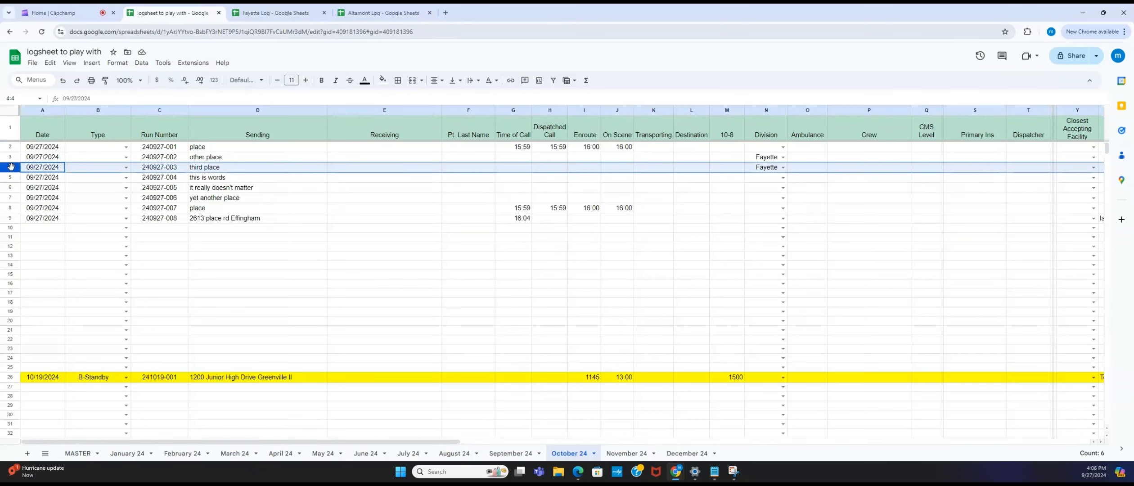
{"action": "left_click_drag", "start_coordinate": [14, 171], "coordinate": [12, 157]}
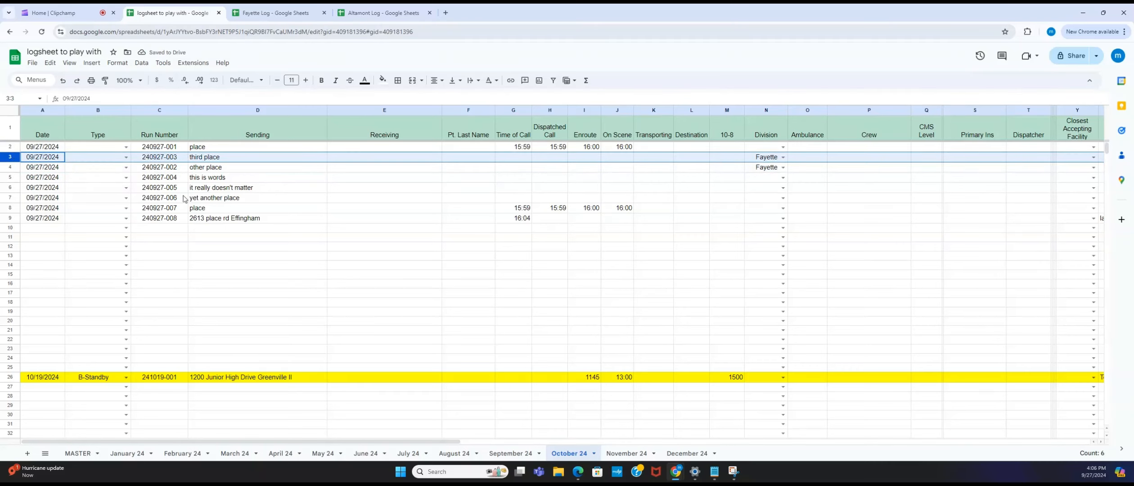
{"action": "left_click", "coordinate": [246, 248]}
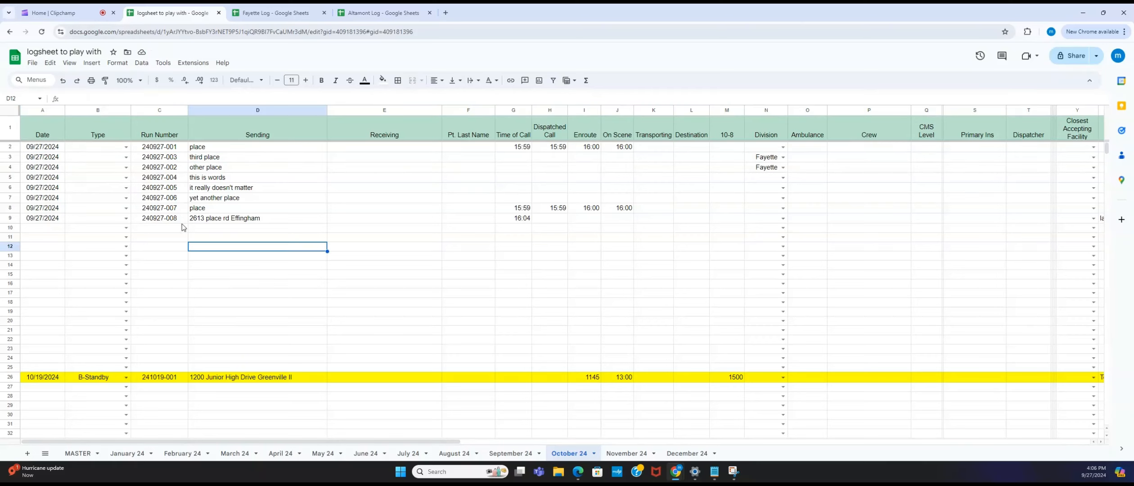
{"action": "type", "text": "ss"}
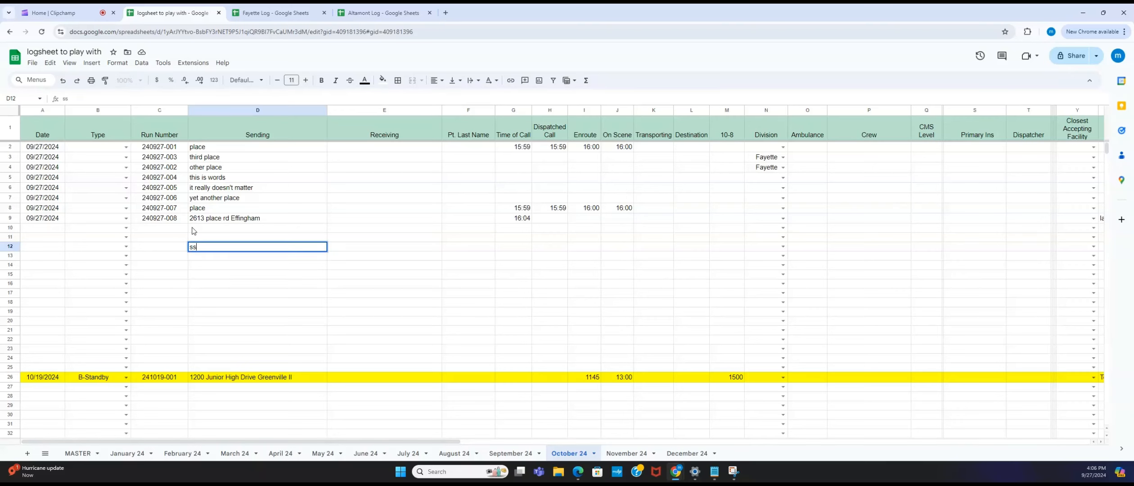
{"action": "key", "text": "Tab"}
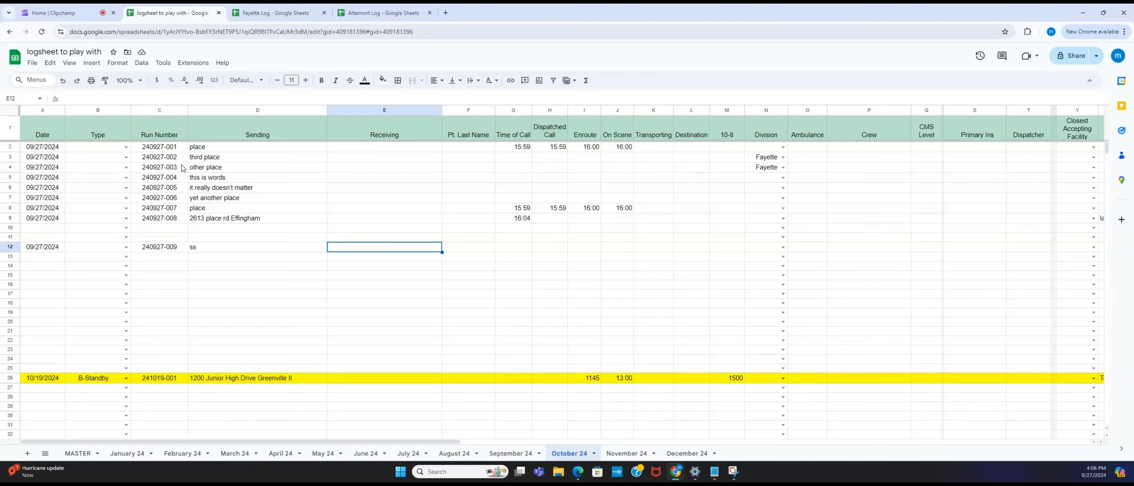
Stamp the "third place" call's Time of Call using the q shortcut, checking the Fayette Log before and after the change.
{"action": "left_click", "coordinate": [266, 13]}
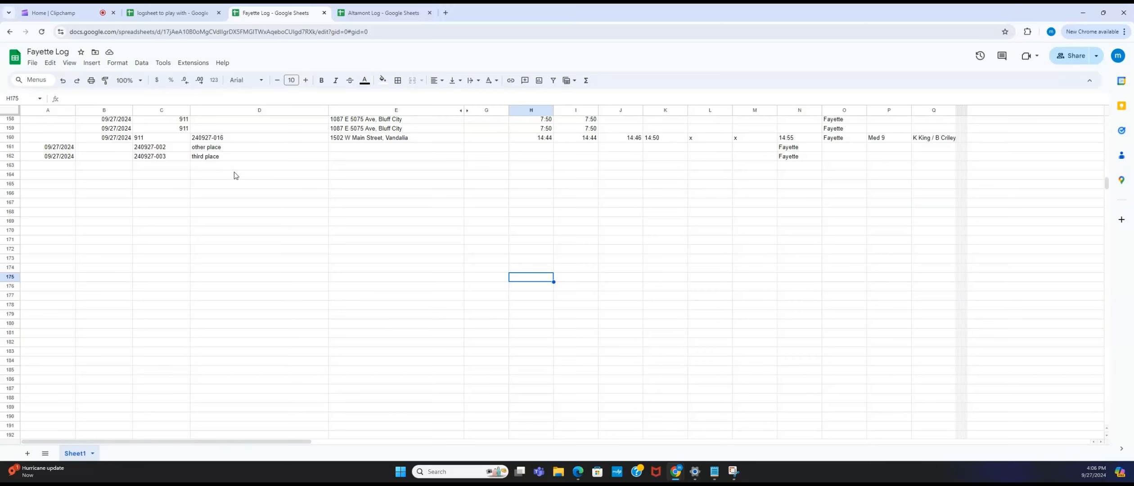
{"action": "left_click", "coordinate": [173, 12]}
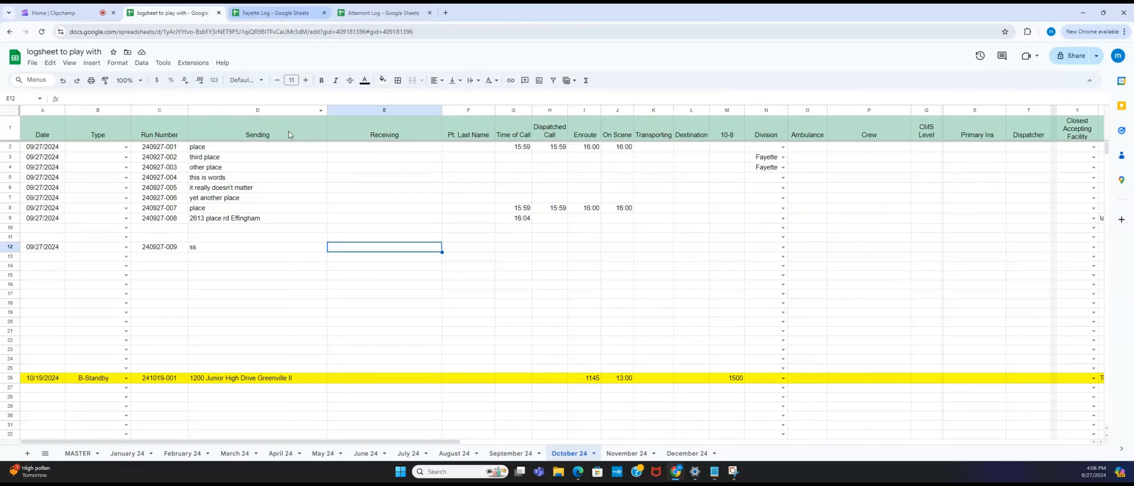
{"action": "left_click", "coordinate": [527, 160]}
{"action": "type", "text": "q"}
{"action": "key", "text": "Tab"}
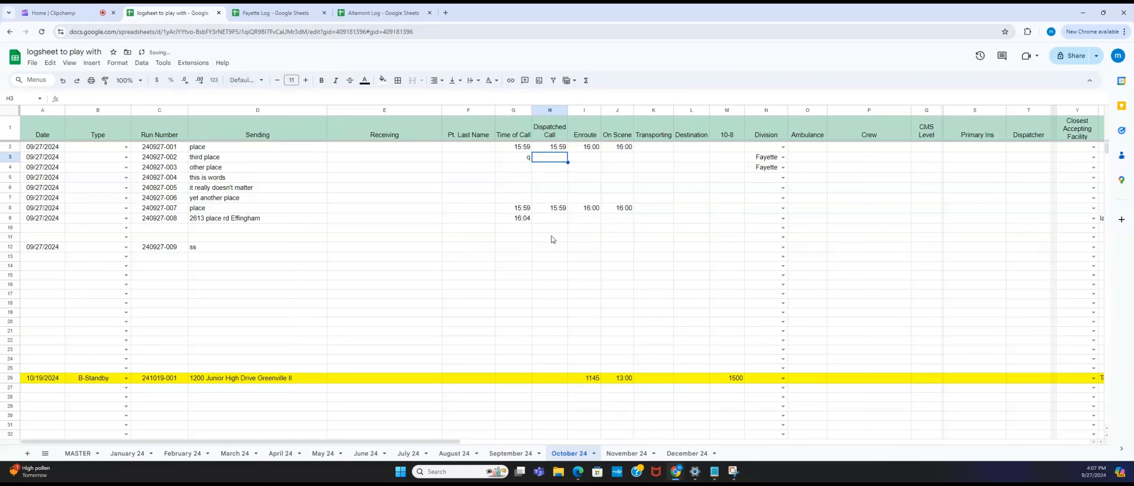
{"action": "left_click", "coordinate": [549, 250]}
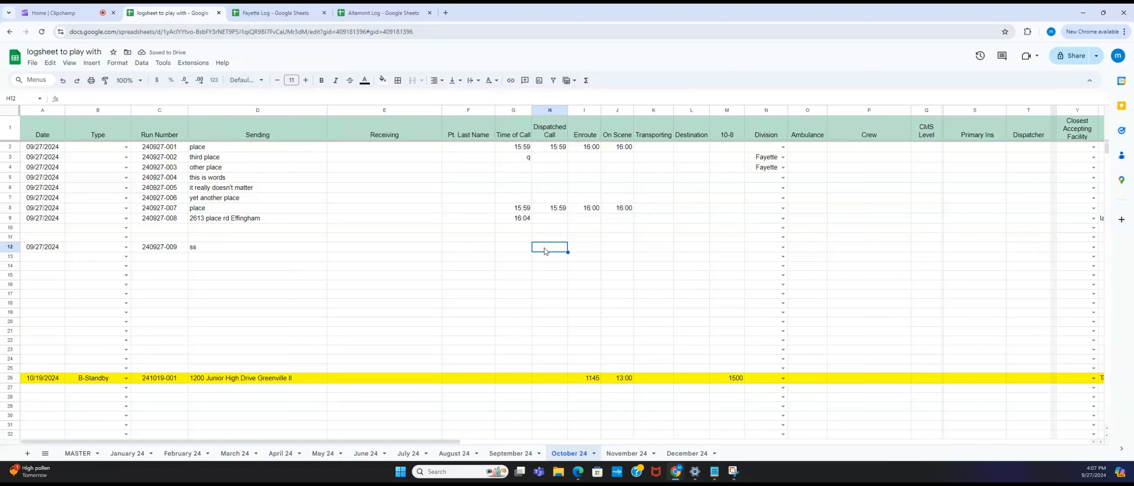
{"action": "left_click", "coordinate": [250, 14]}
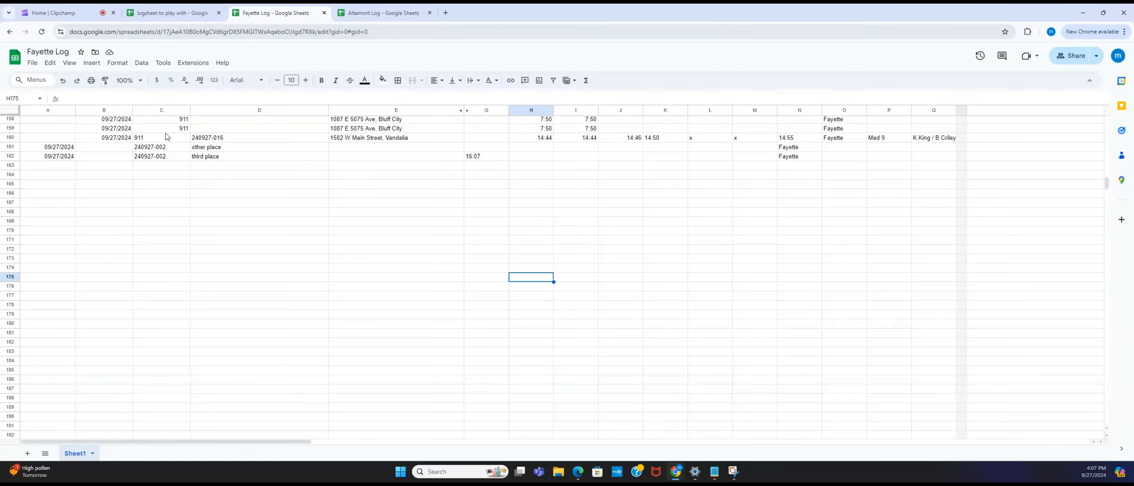
Stamp the current time as Dispatched Call for the "other place" call in the logsheet and check its entry in the Fayette Log.
{"action": "left_click", "coordinate": [159, 13]}
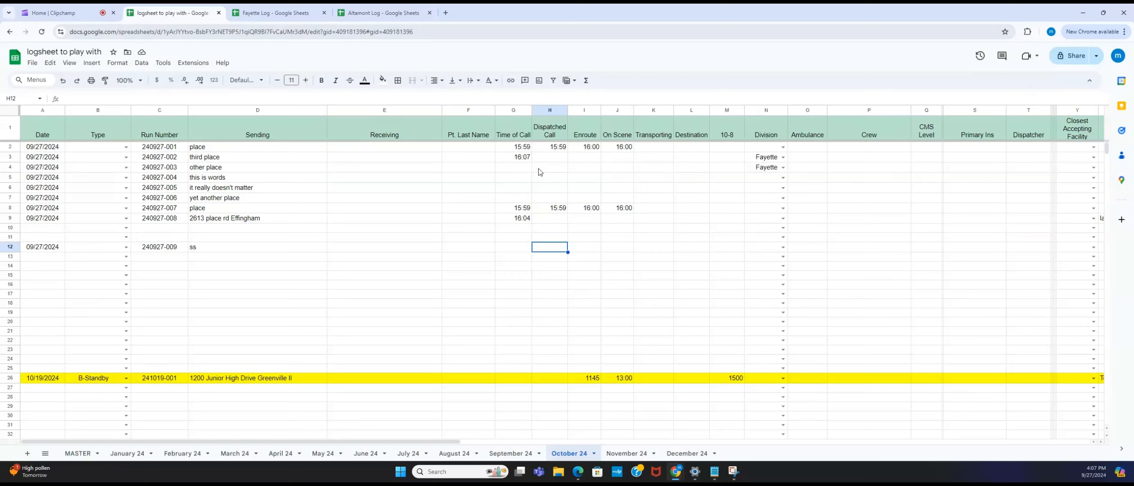
{"action": "left_click", "coordinate": [551, 171]}
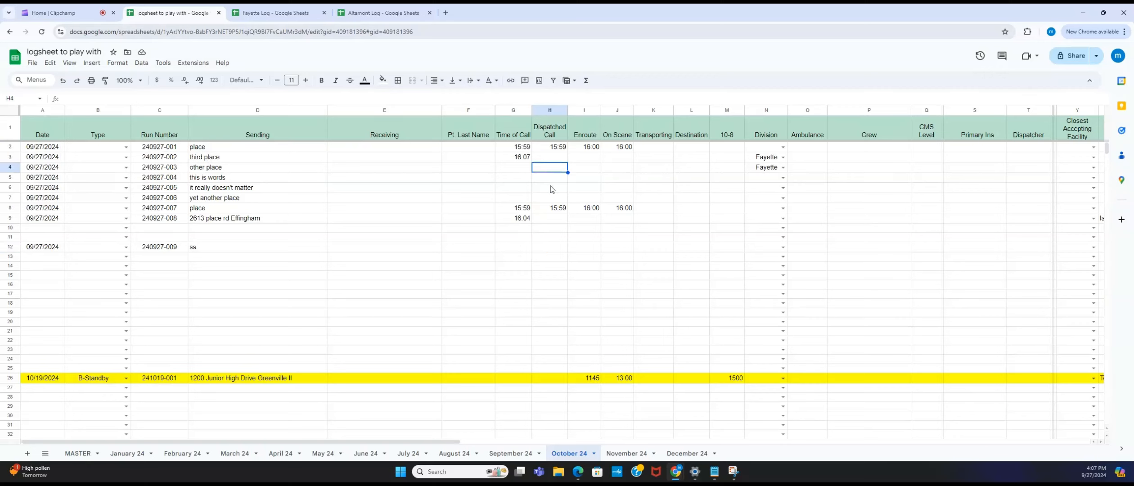
{"action": "key", "text": "ctrl+shift+semicolon"}
{"action": "key", "text": "Tab"}
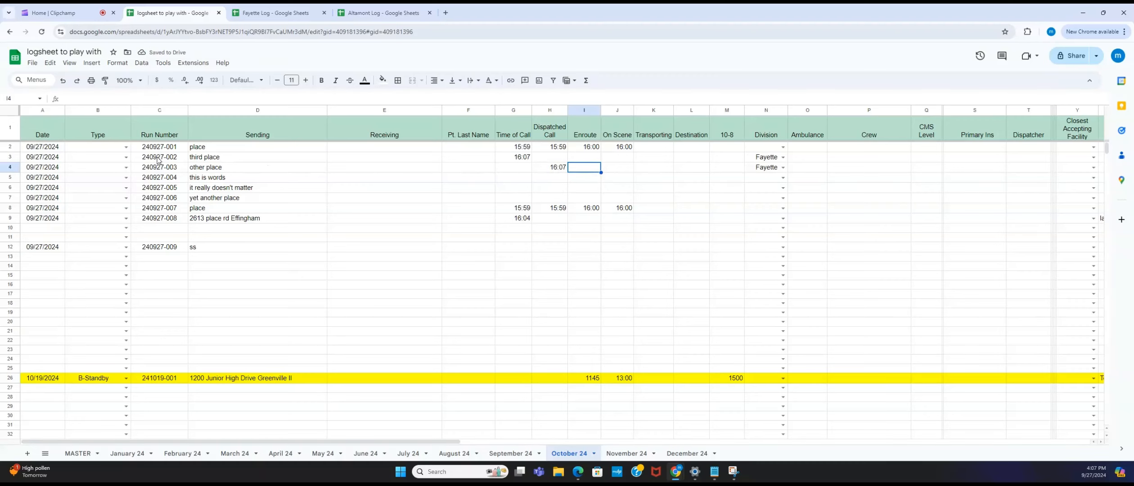
{"action": "left_click", "coordinate": [287, 13]}
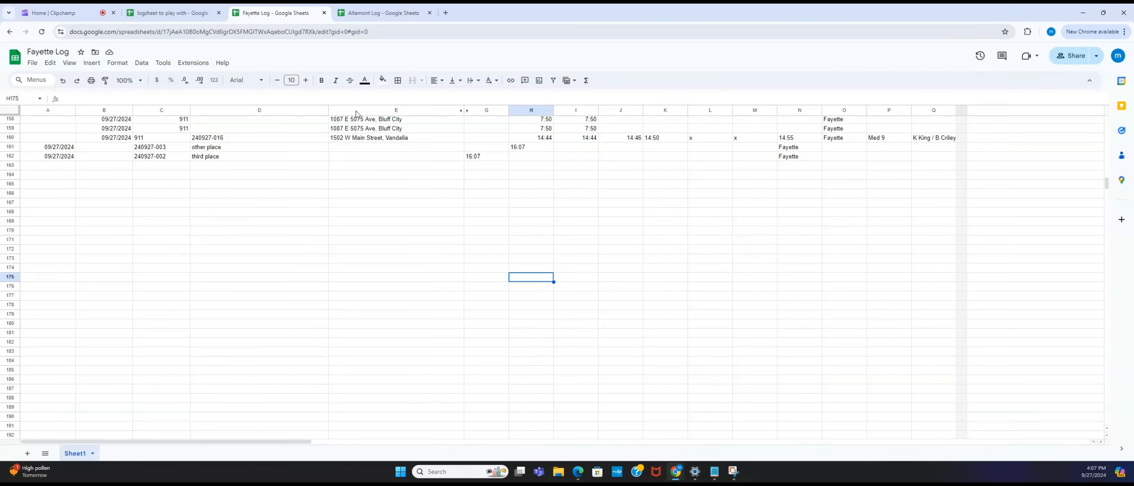
{"action": "left_click", "coordinate": [146, 14]}
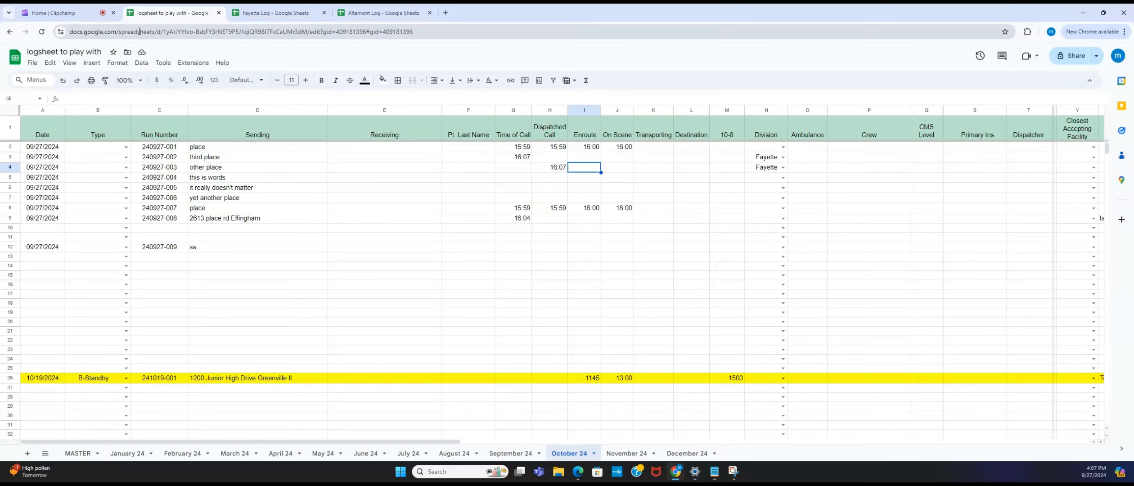
{"action": "left_click", "coordinate": [88, 14]}
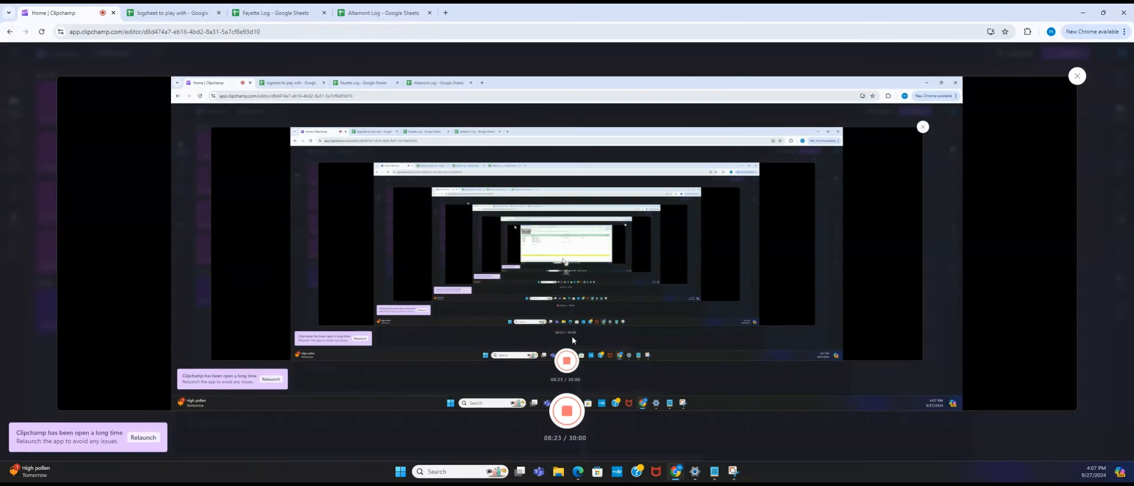